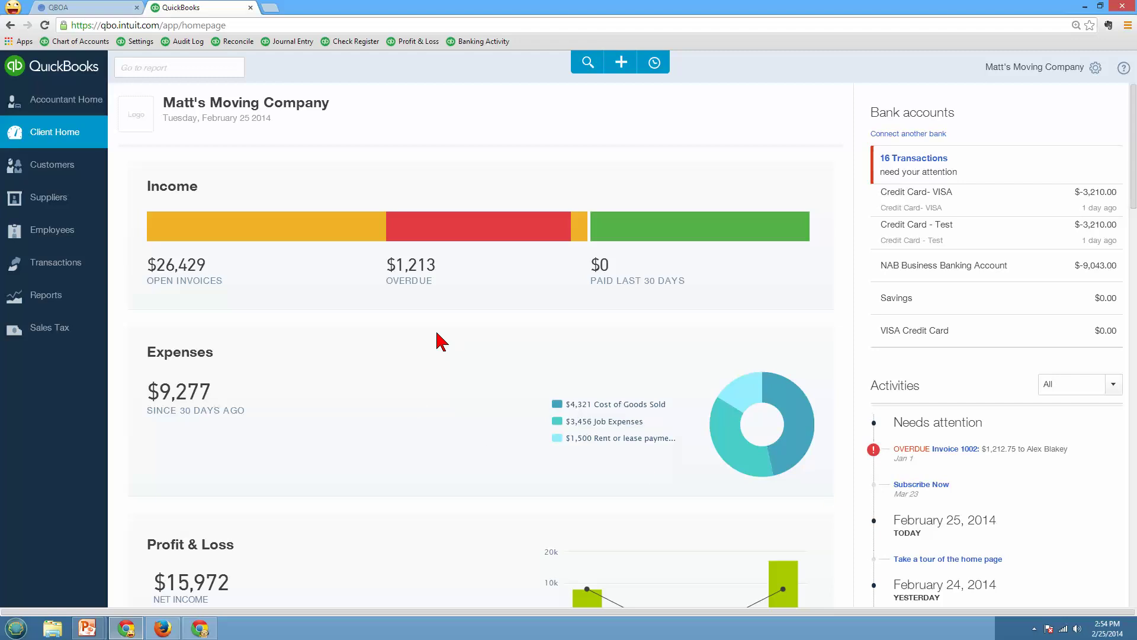
# Step: Adjust the Chrome zoom on the moving company dashboard until it reads 90%
pyautogui.hotkey('ctrl', '+')
pyautogui.hotkey('ctrl', '+')
pyautogui.hotkey('ctrl', '+')
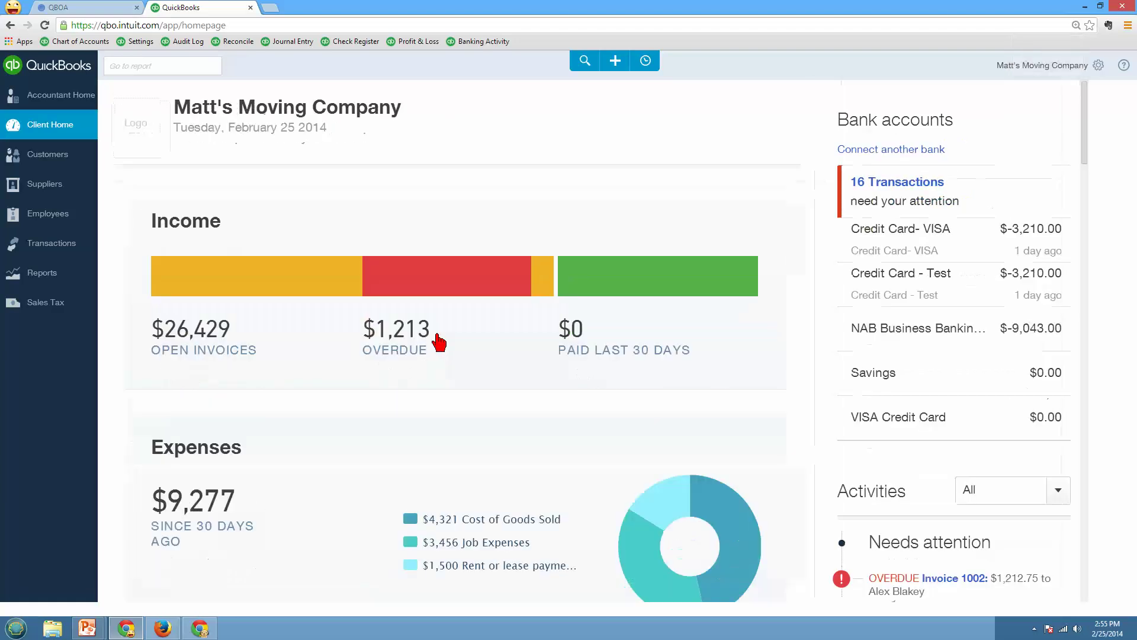
pyautogui.hotkey('ctrl', '-')
pyautogui.hotkey('ctrl', '-')
pyautogui.hotkey('ctrl', '-')
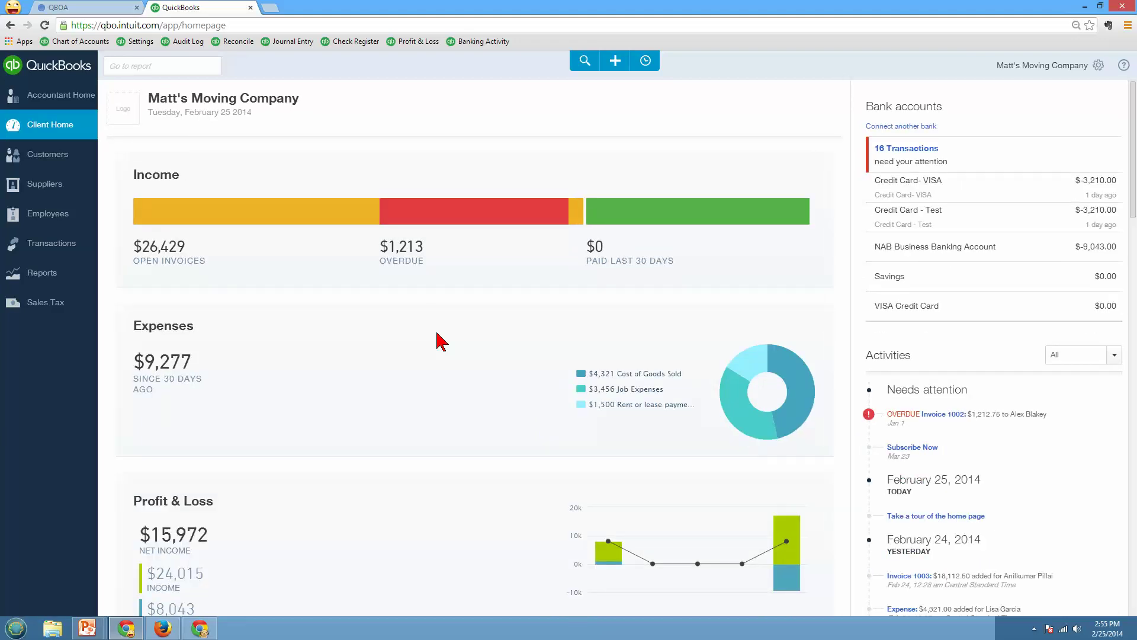
pyautogui.hotkey('ctrl', '-')
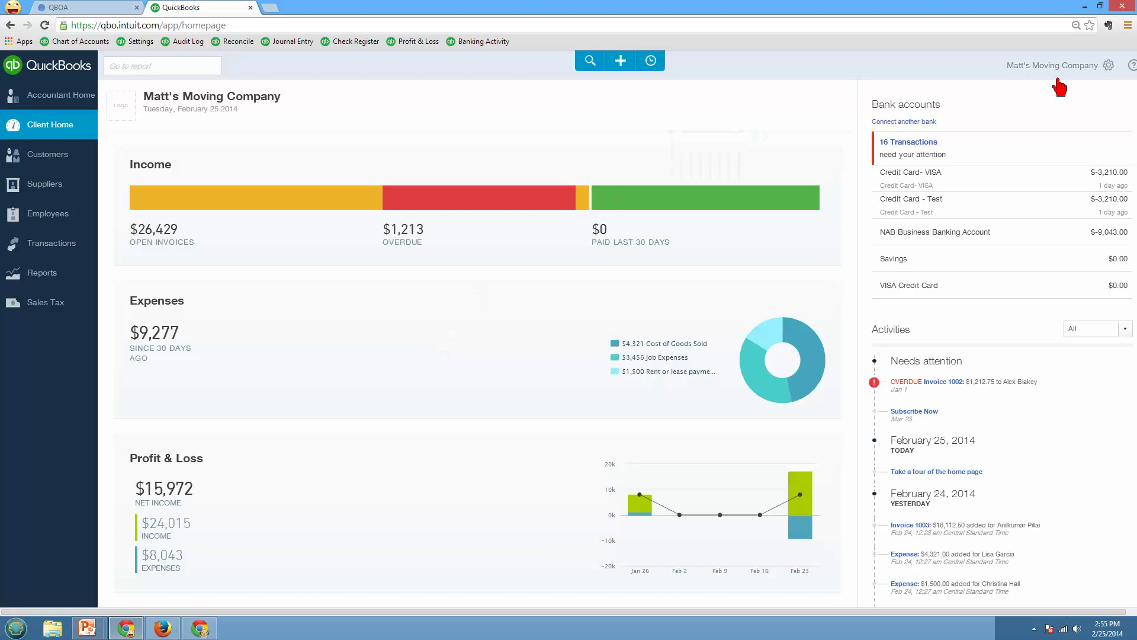
pyautogui.hotkey('ctrl', '-')
pyautogui.click(1127, 26)
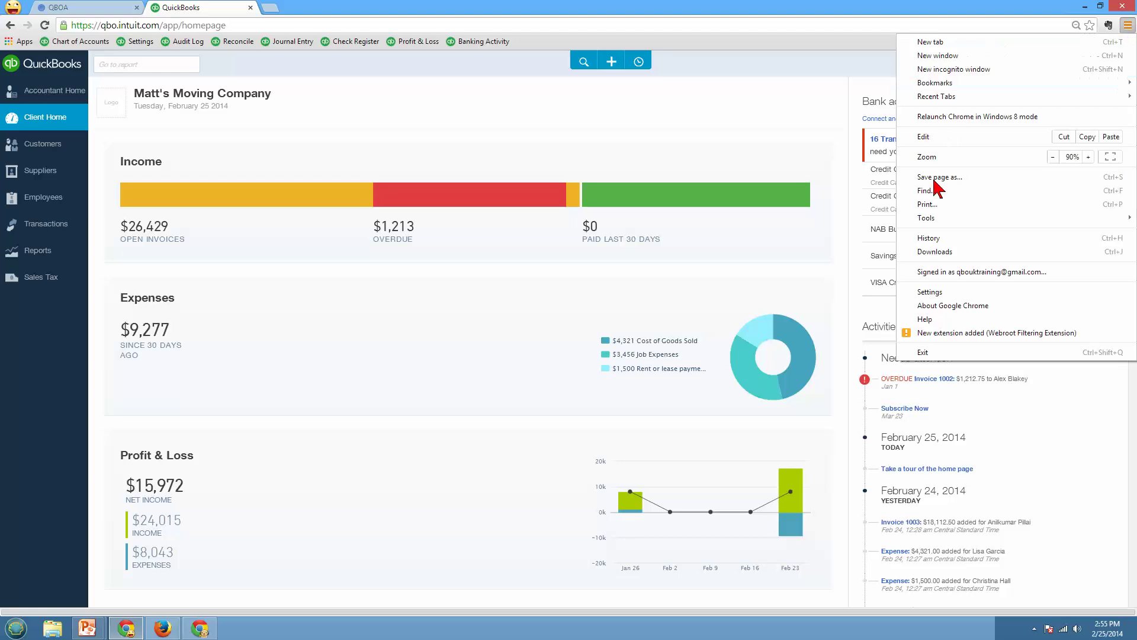
pyautogui.moveTo(926, 220)
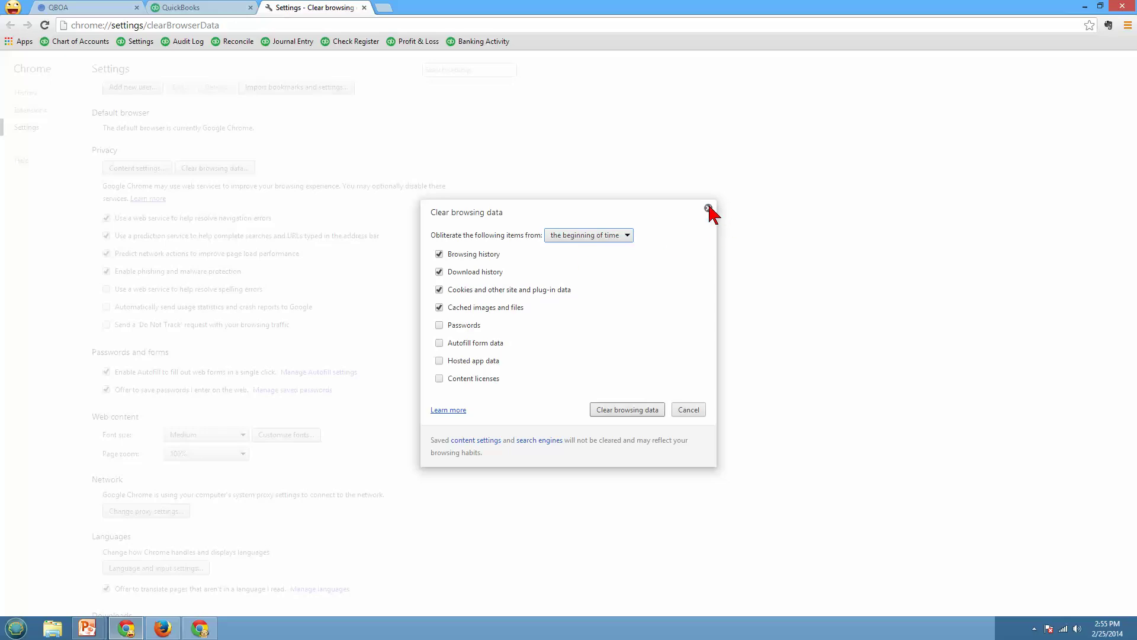
pyautogui.click(709, 208)
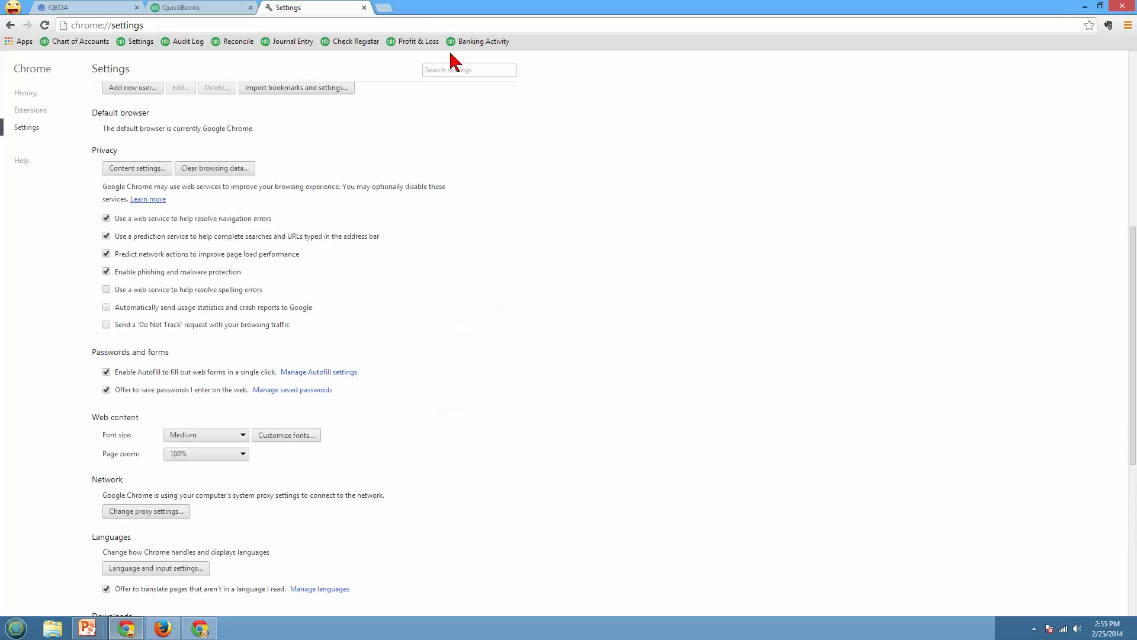
pyautogui.click(363, 8)
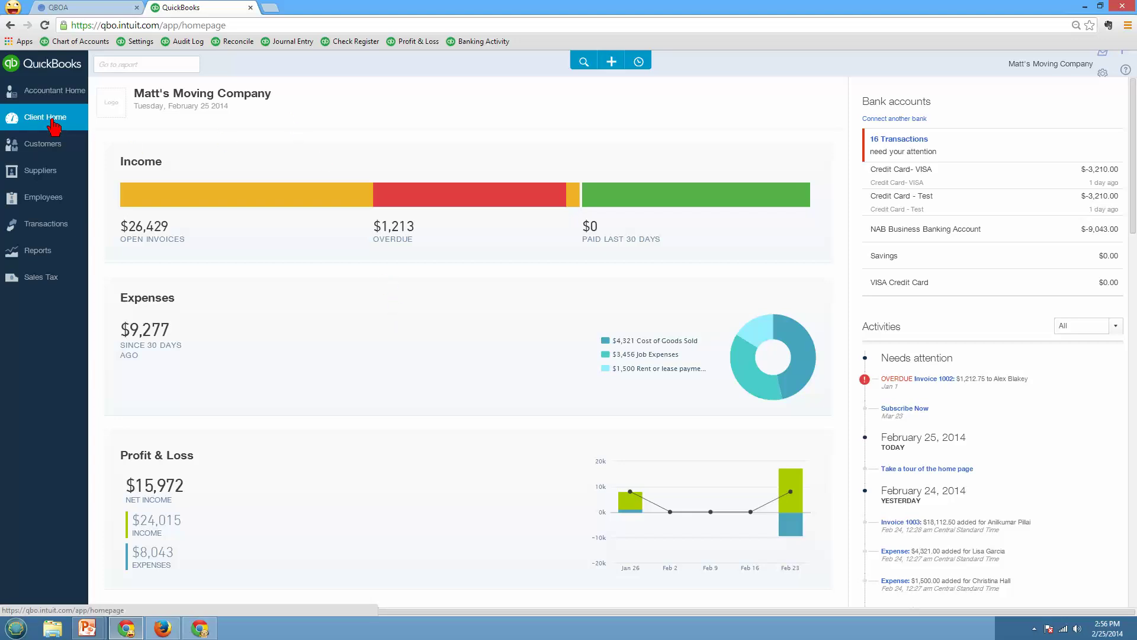
# Step: Open Reports in a new tab, switch that tab to Customers, and duplicate the Customers tab
pyautogui.rightClick(37, 255)
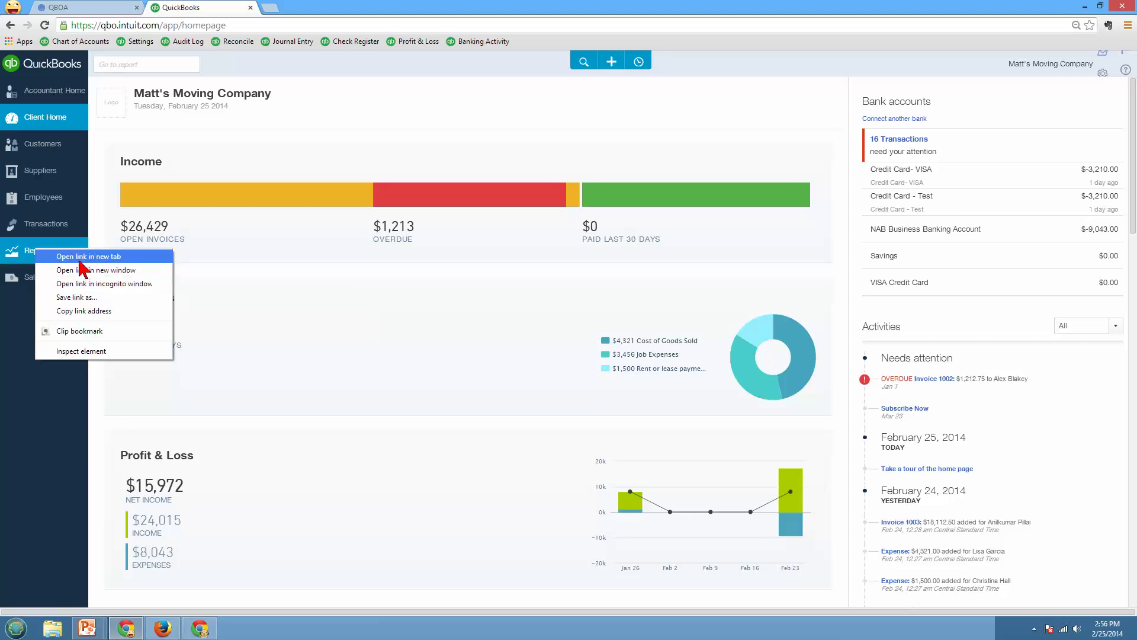
pyautogui.click(88, 257)
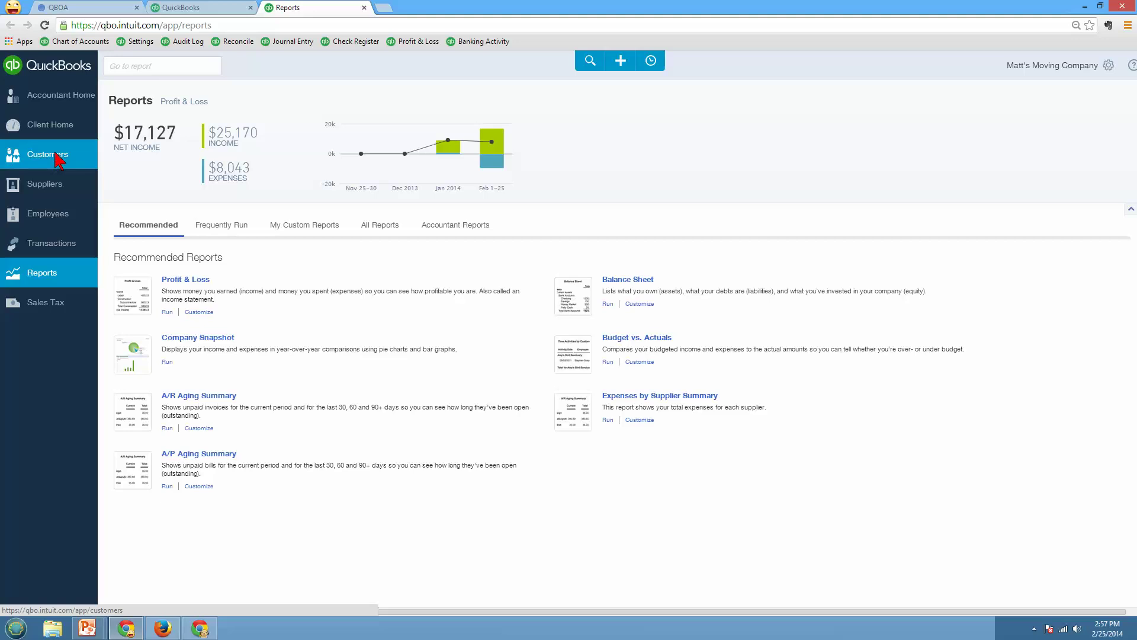
pyautogui.click(57, 156)
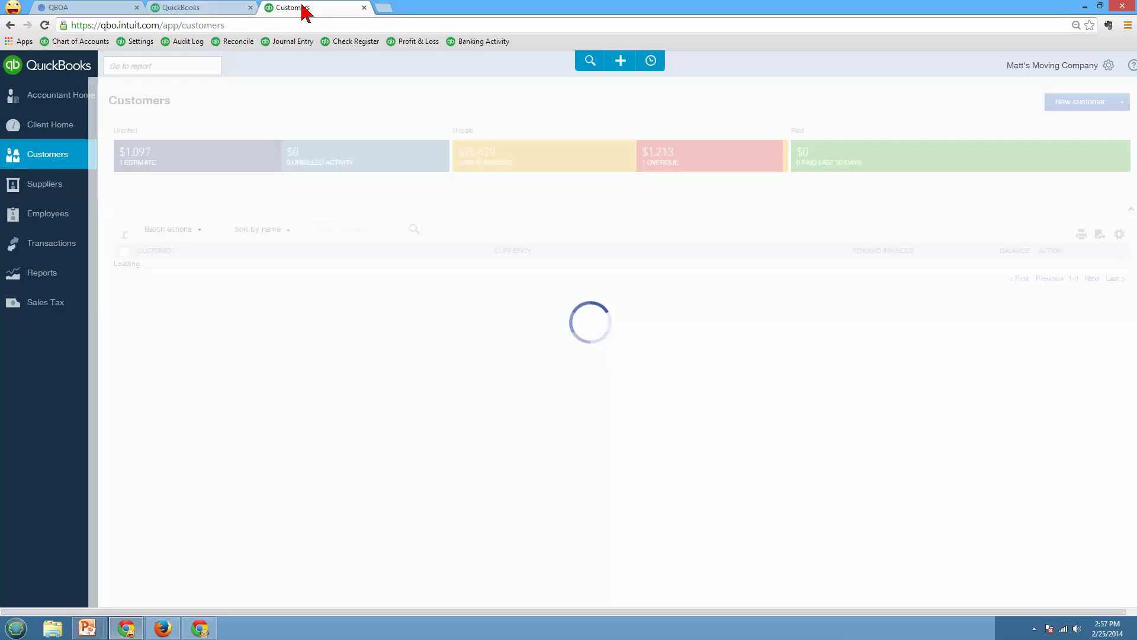
pyautogui.rightClick(303, 8)
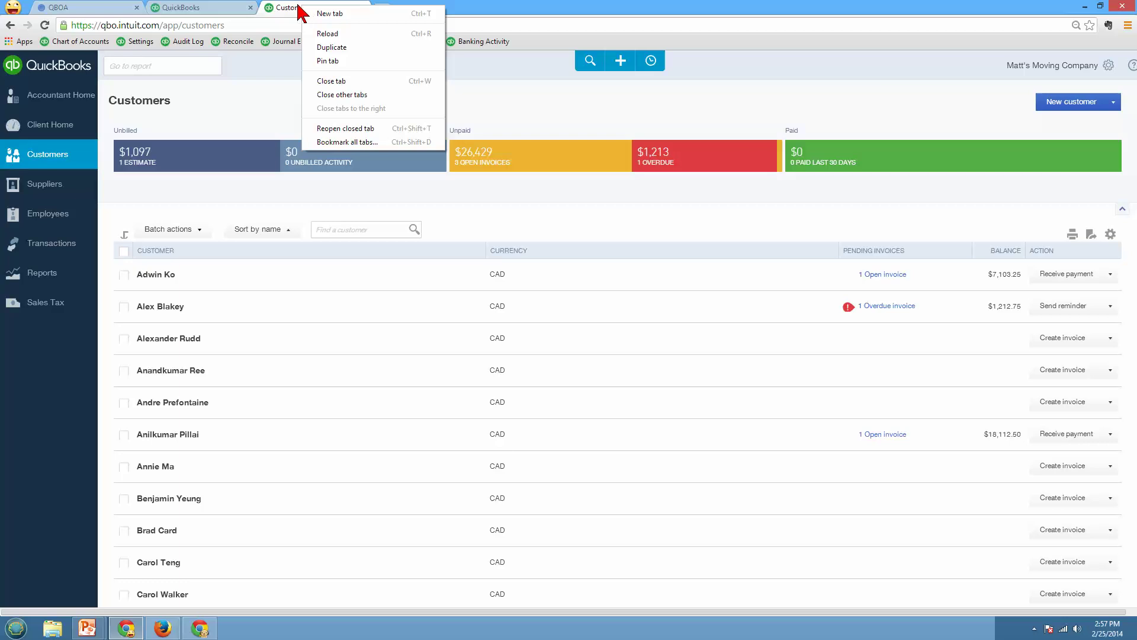
pyautogui.click(329, 47)
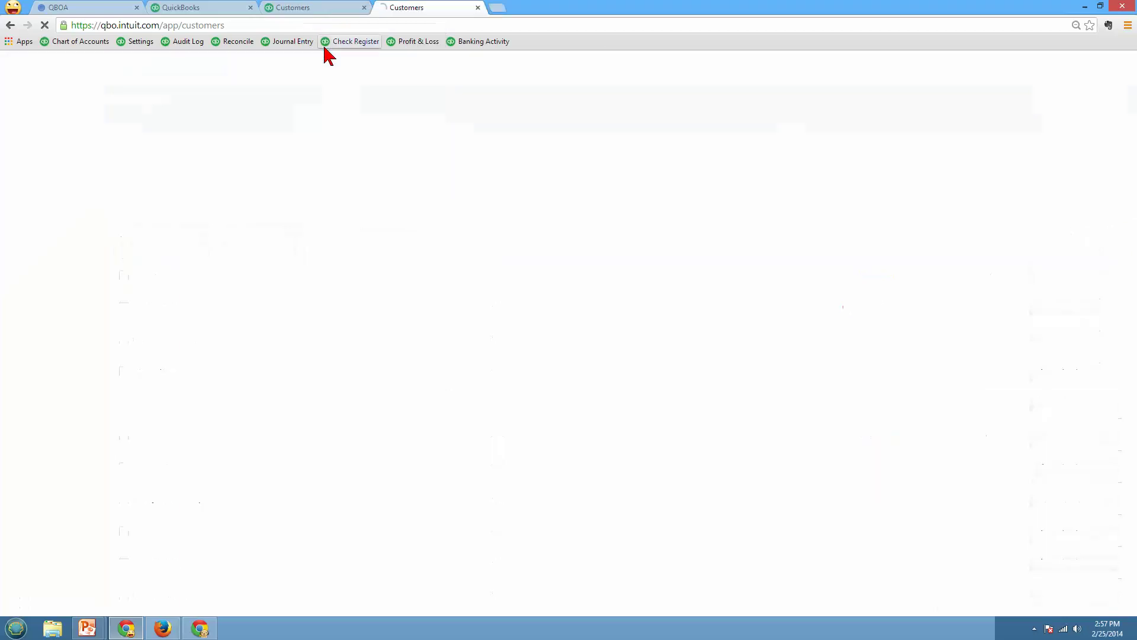
# Step: Send the first Customers tab back to the Reports page with Alt+Left
pyautogui.click(330, 8)
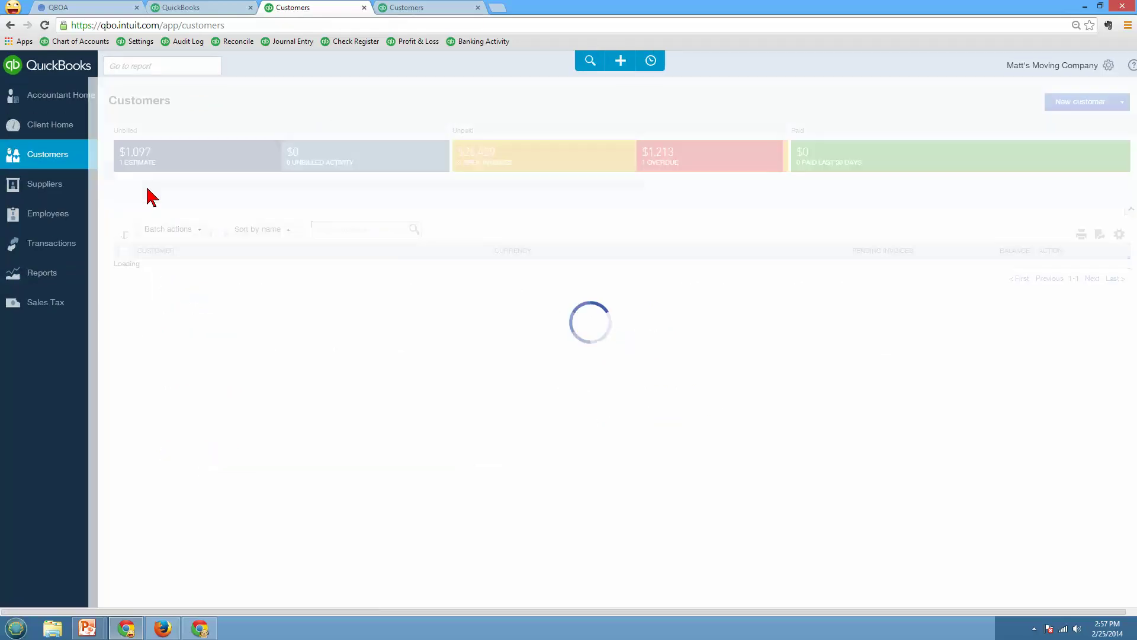
pyautogui.hotkey('alt', 'Left')
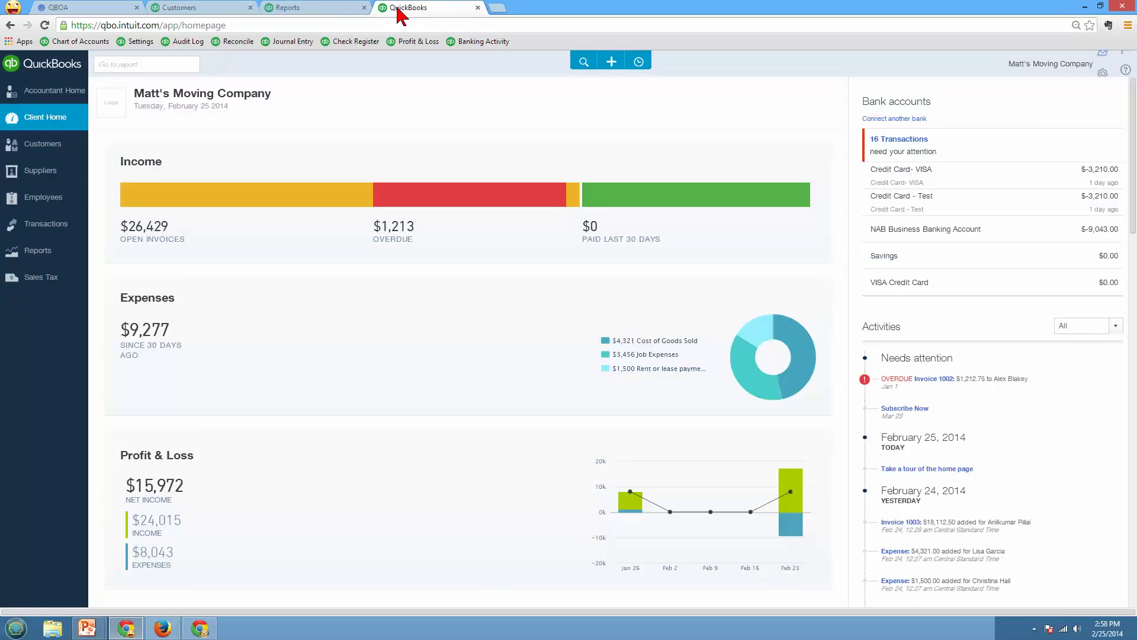
# Step: Detach the Reports tab into its own window and dock the dashboard window left
pyautogui.click(327, 10)
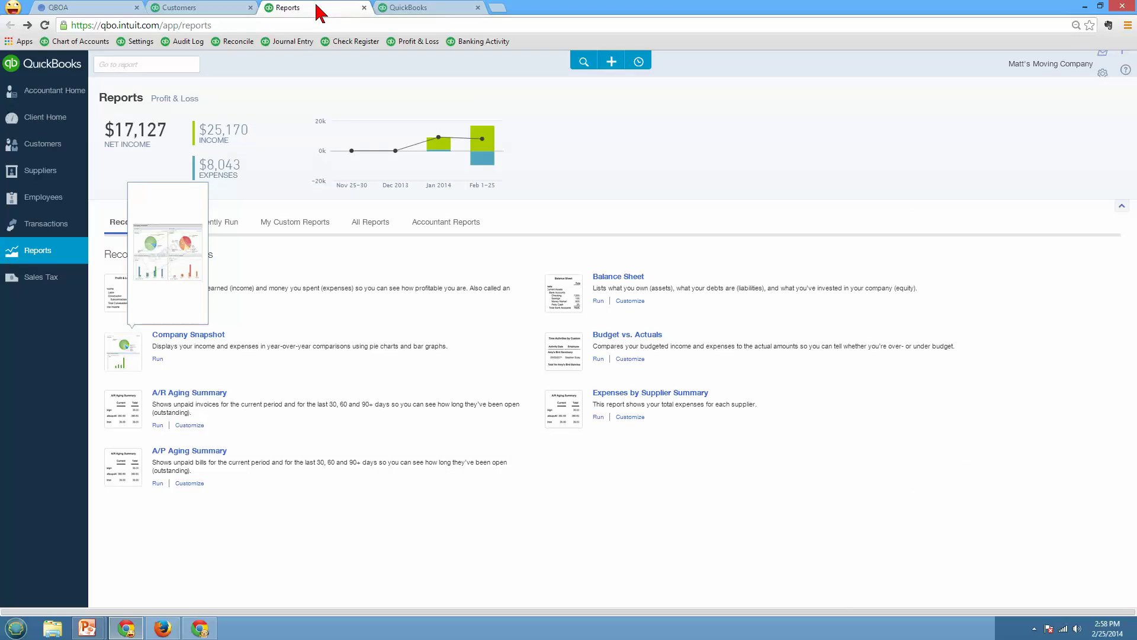
pyautogui.moveTo(320, 12); pyautogui.dragTo(1130, 54)
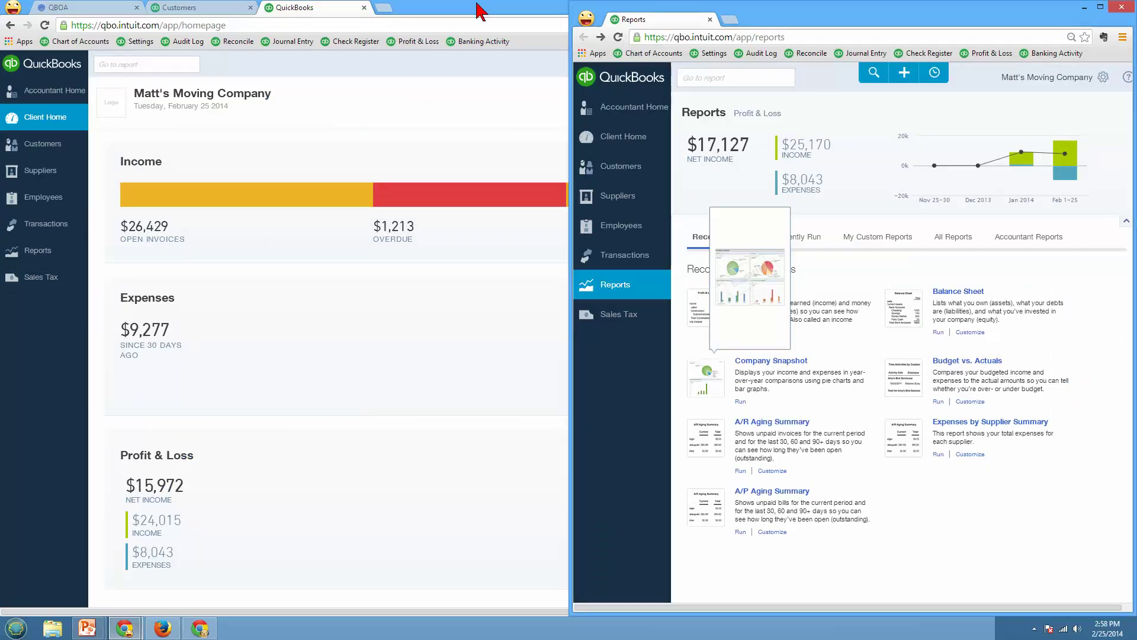
pyautogui.moveTo(474, 7); pyautogui.dragTo(2, 64)
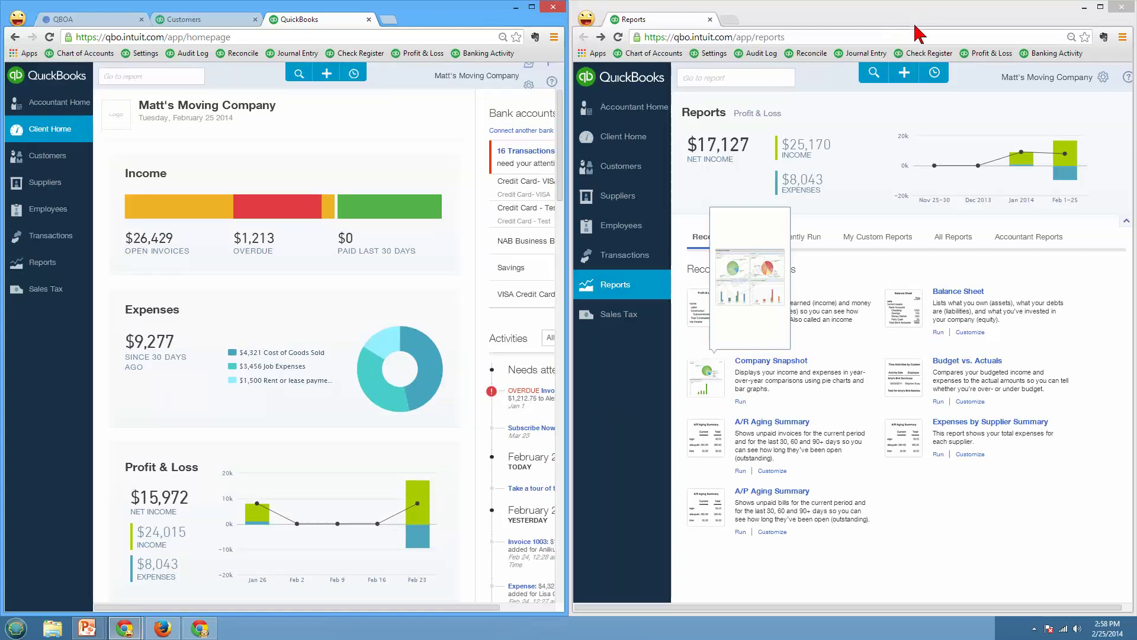
# Step: Dock the Reports window right, then merge it back into the main window as the last tab
pyautogui.click(933, 16)
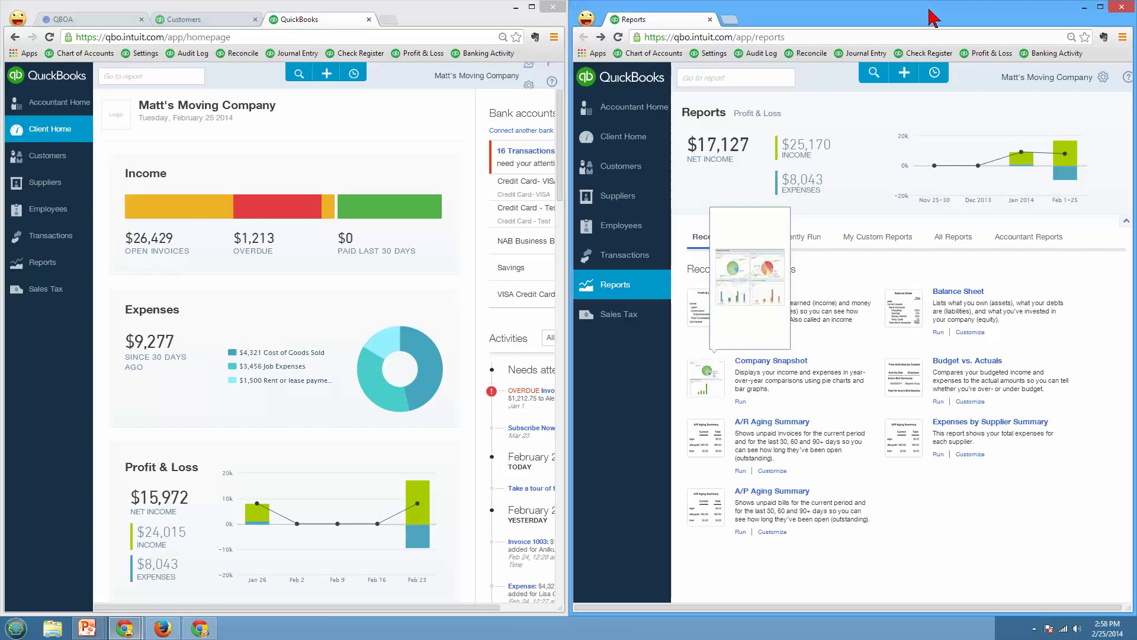
pyautogui.moveTo(904, 19); pyautogui.dragTo(834, 90)
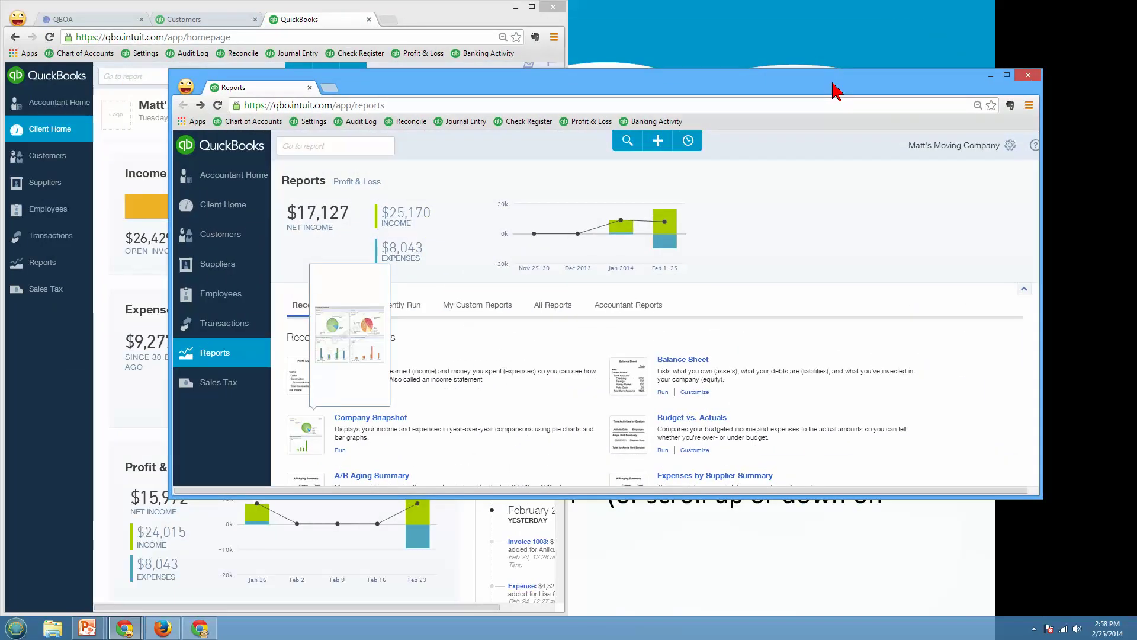
pyautogui.moveTo(834, 90); pyautogui.dragTo(1124, 53)
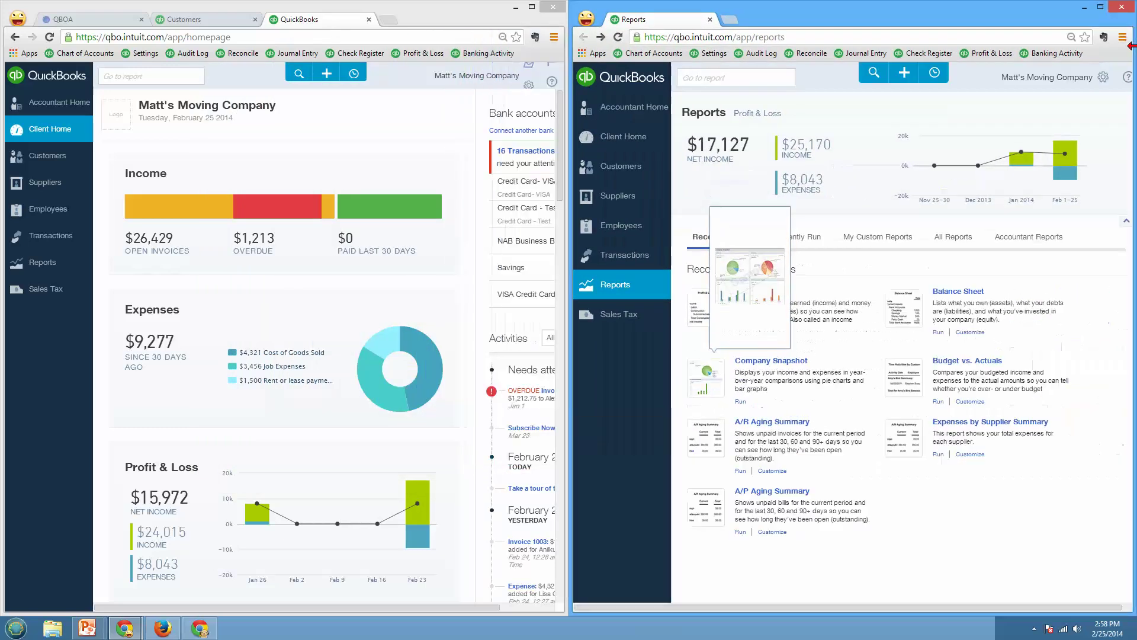
pyautogui.moveTo(1030, 23); pyautogui.dragTo(1136, 58)
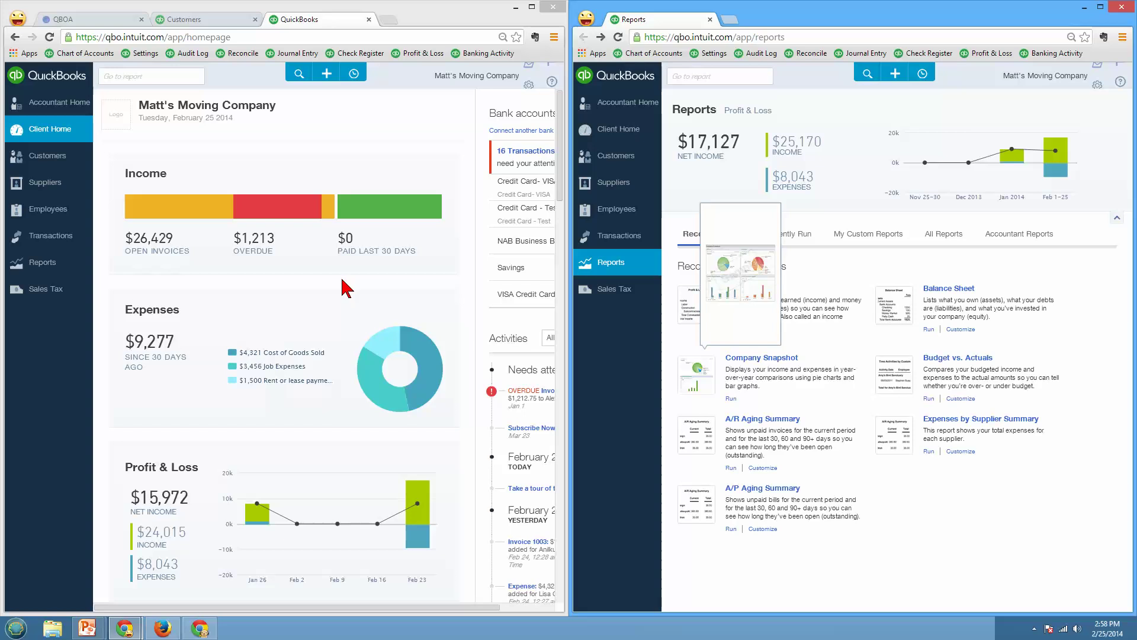
pyautogui.moveTo(655, 21); pyautogui.dragTo(393, 19)
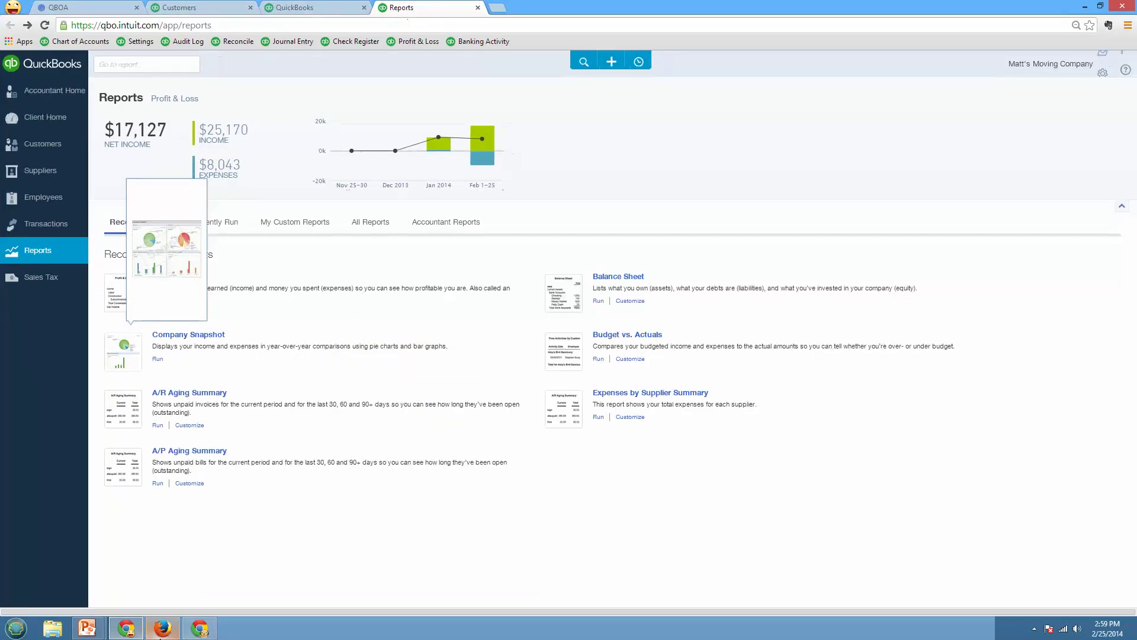
# Step: In Firefox's sample company, copy the Reports tab into a separate window, then minimize Firefox
pyautogui.click(163, 628)
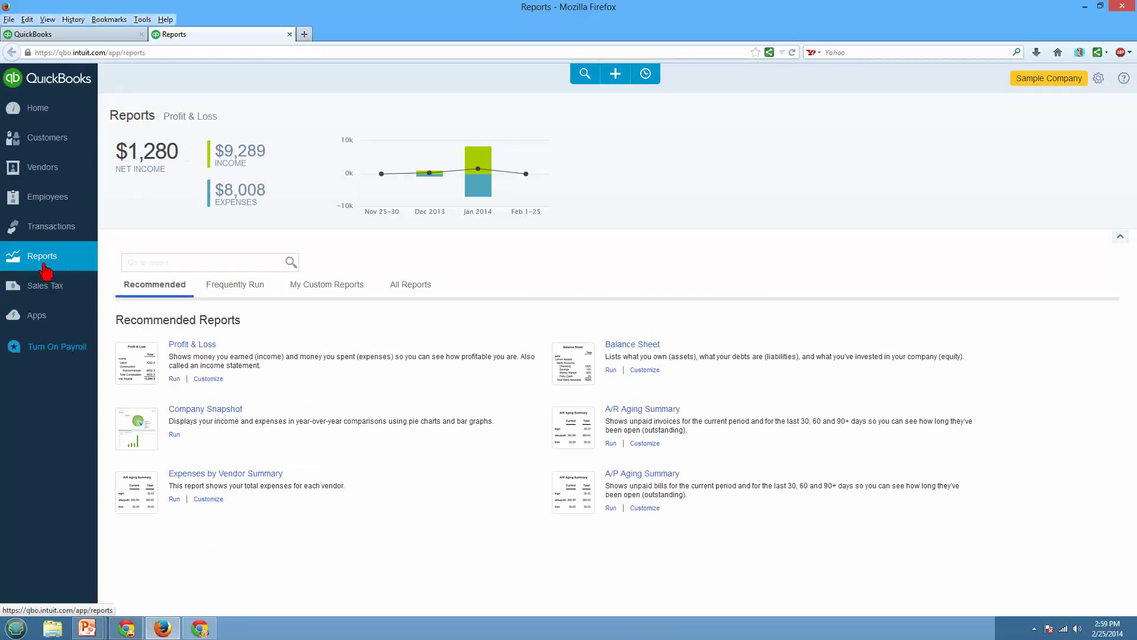
pyautogui.rightClick(46, 271)
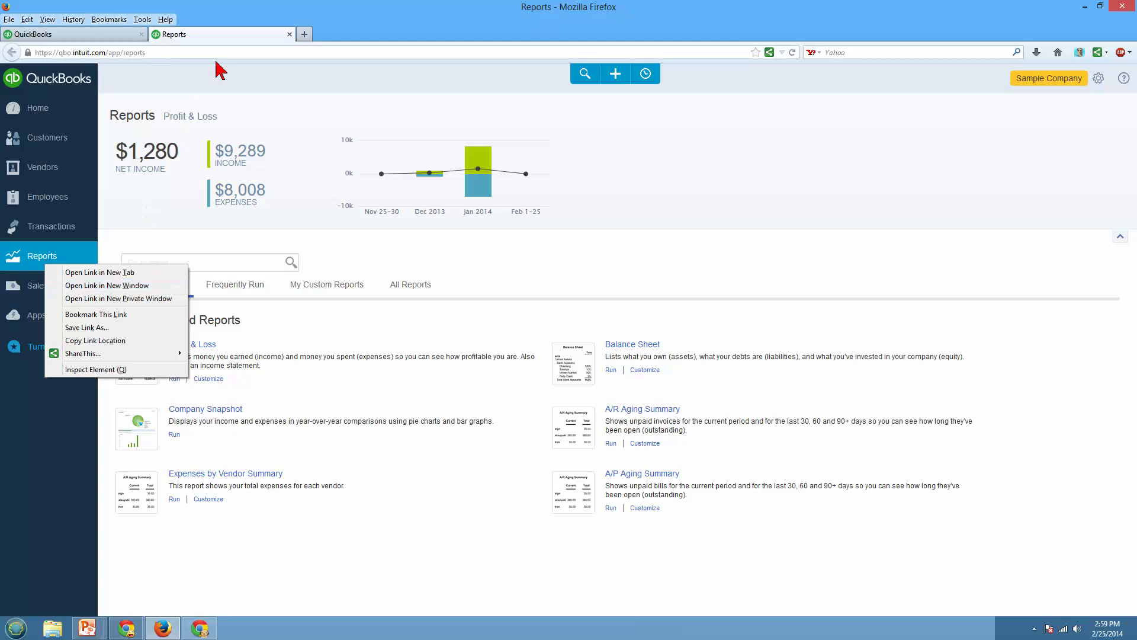
pyautogui.click(229, 37)
pyautogui.rightClick(233, 36)
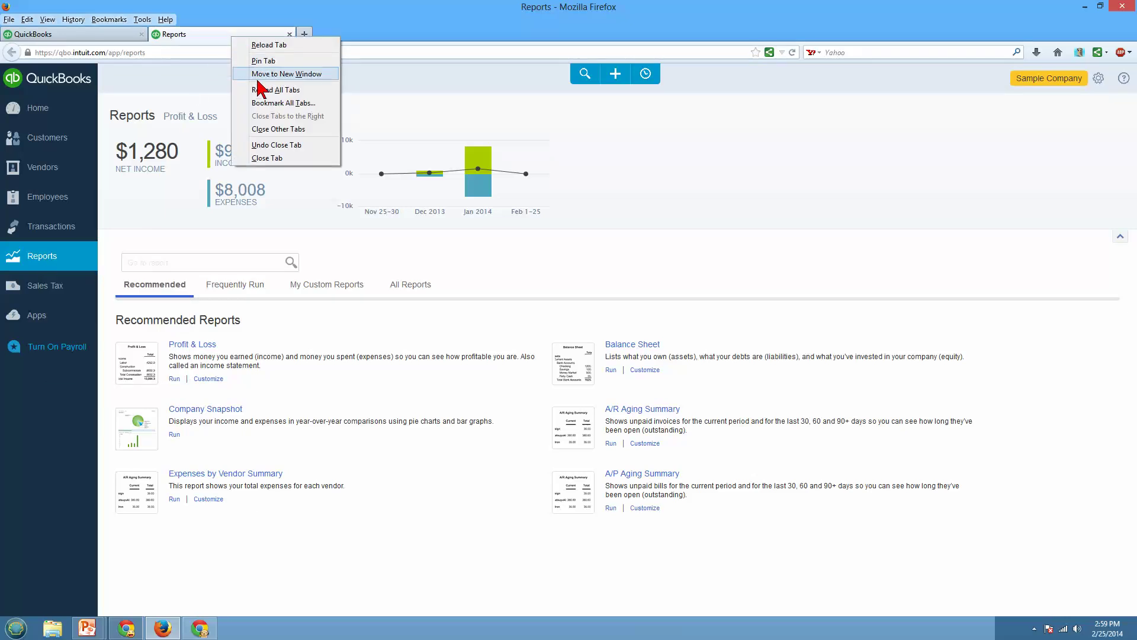
pyautogui.click(197, 37)
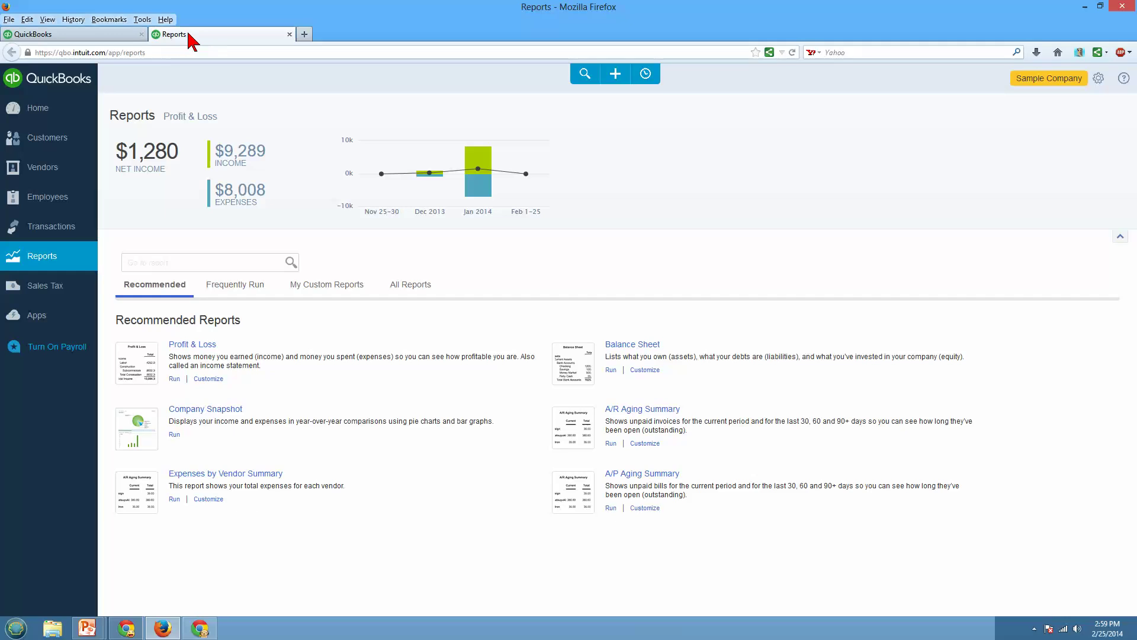
pyautogui.moveTo(188, 34); pyautogui.dragTo(311, 28)
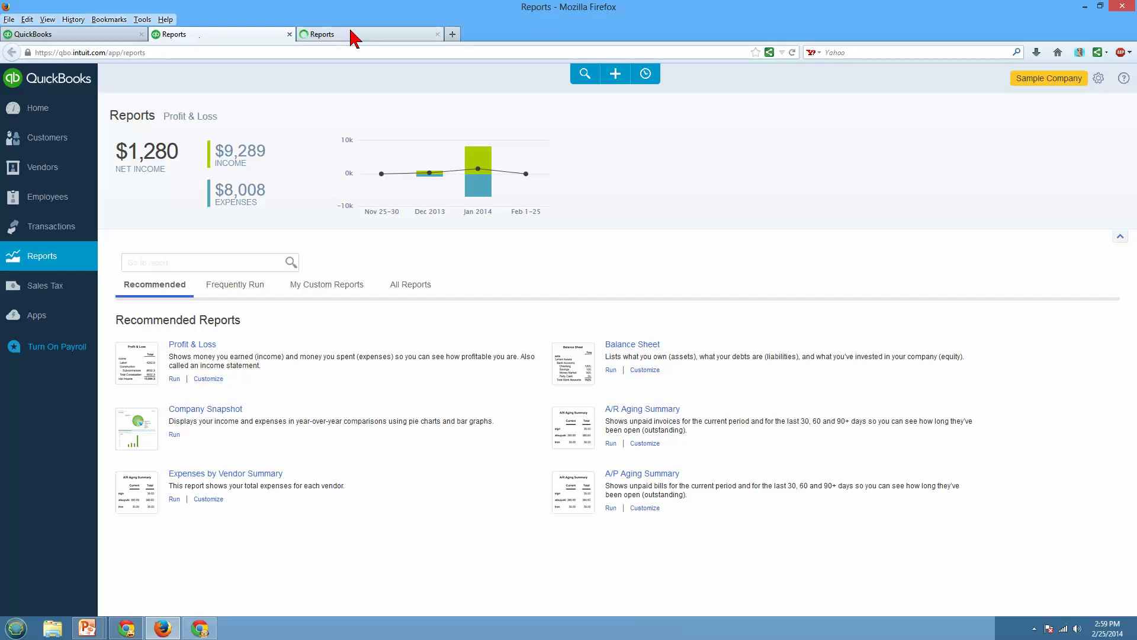
pyautogui.moveTo(149, 34); pyautogui.dragTo(448, 33)
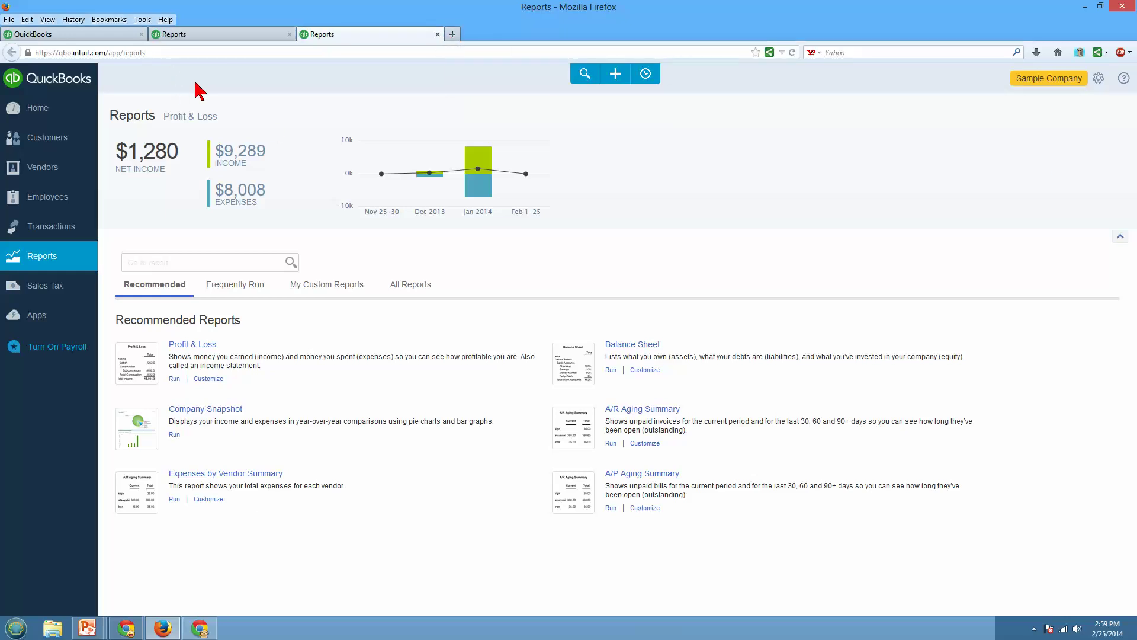
pyautogui.click(1085, 7)
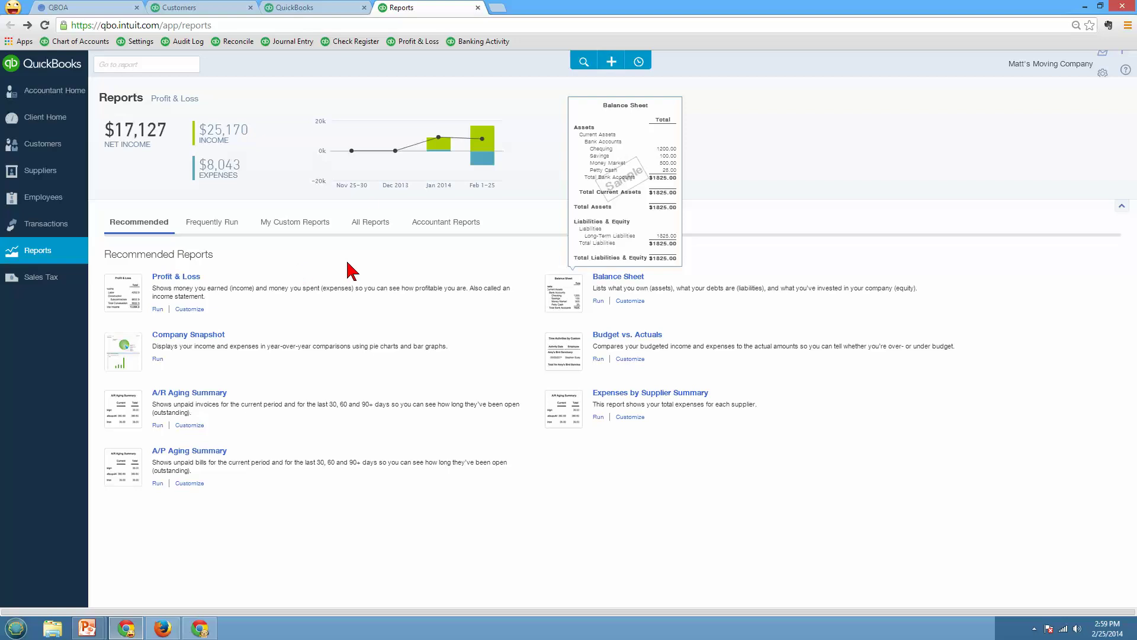
# Step: View Chrome settings and the browser profiles list, then close both to return to Reports
pyautogui.click(1128, 26)
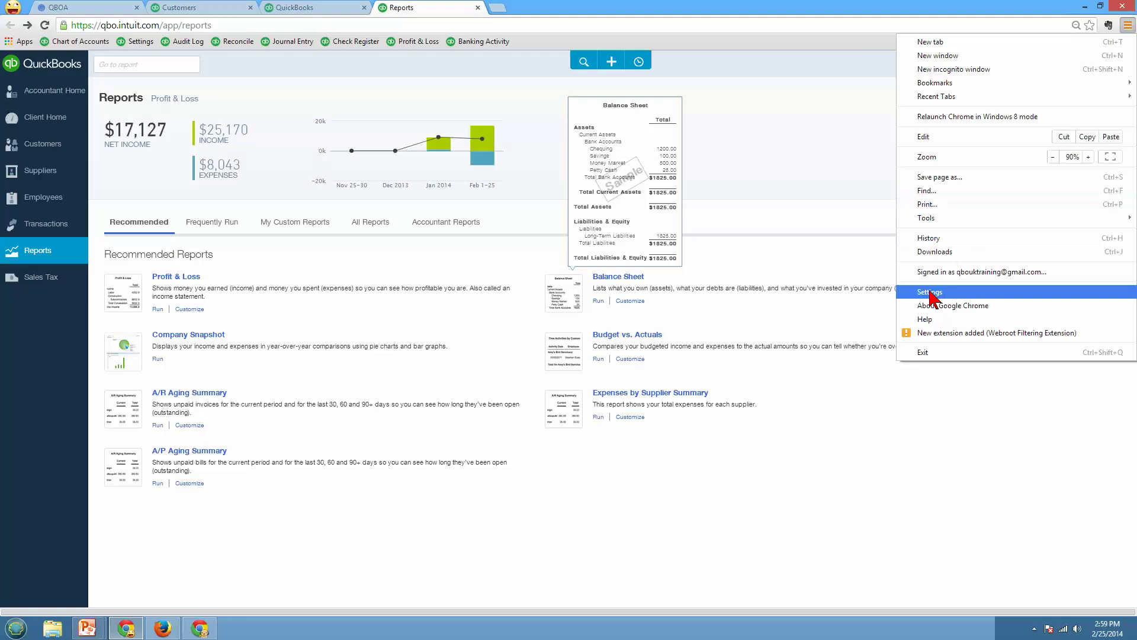
pyautogui.click(931, 294)
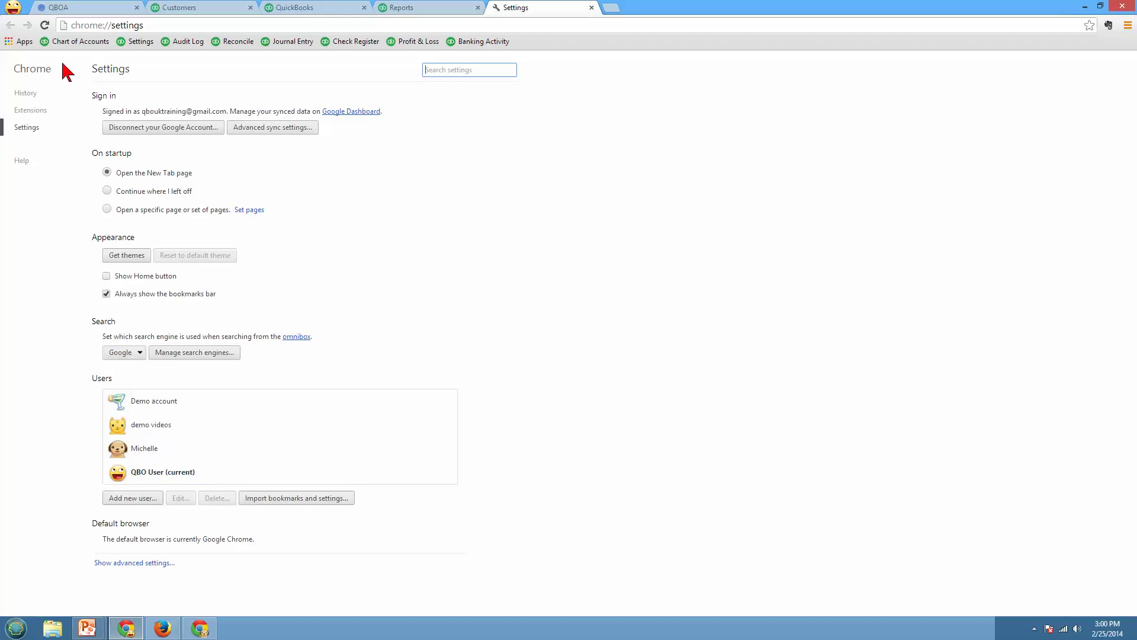
pyautogui.click(13, 8)
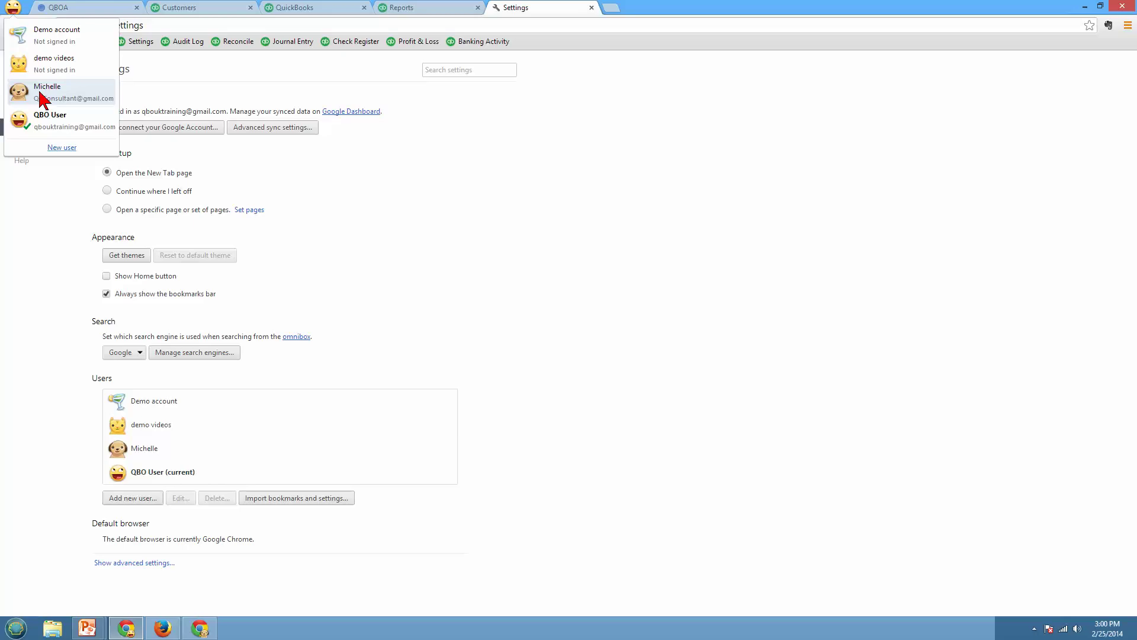
pyautogui.moveTo(56, 120)
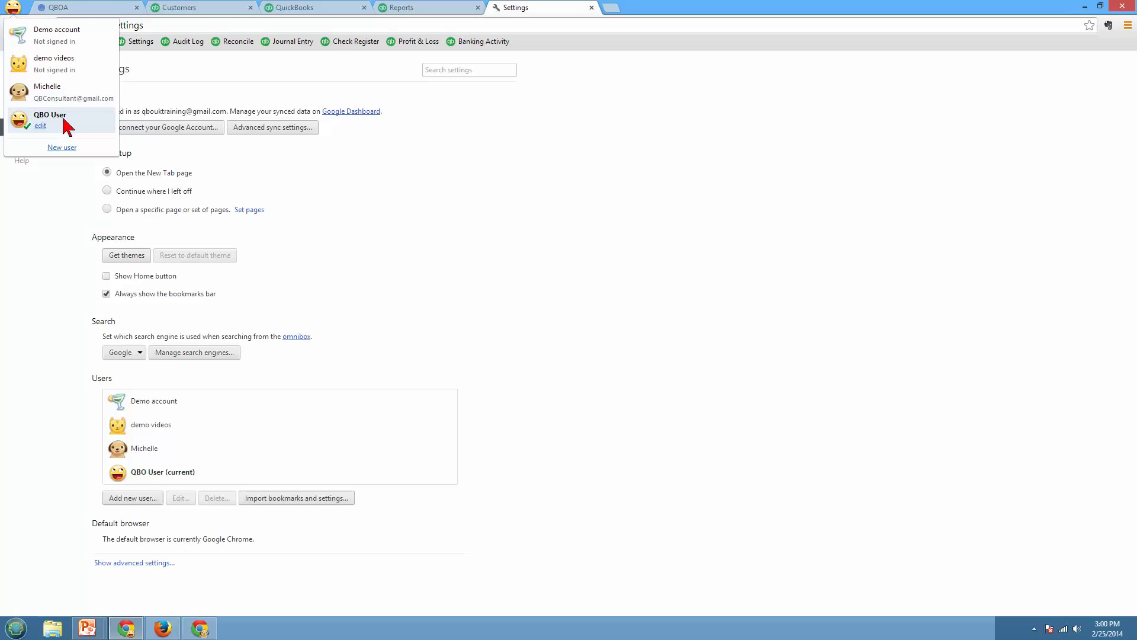
pyautogui.click(591, 8)
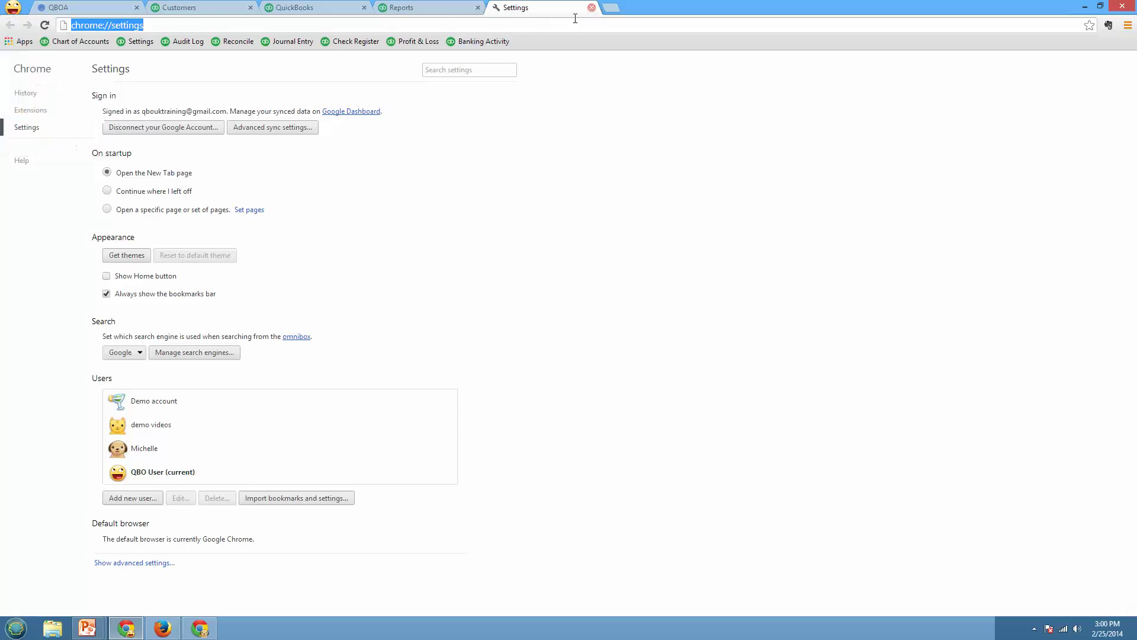
pyautogui.click(591, 8)
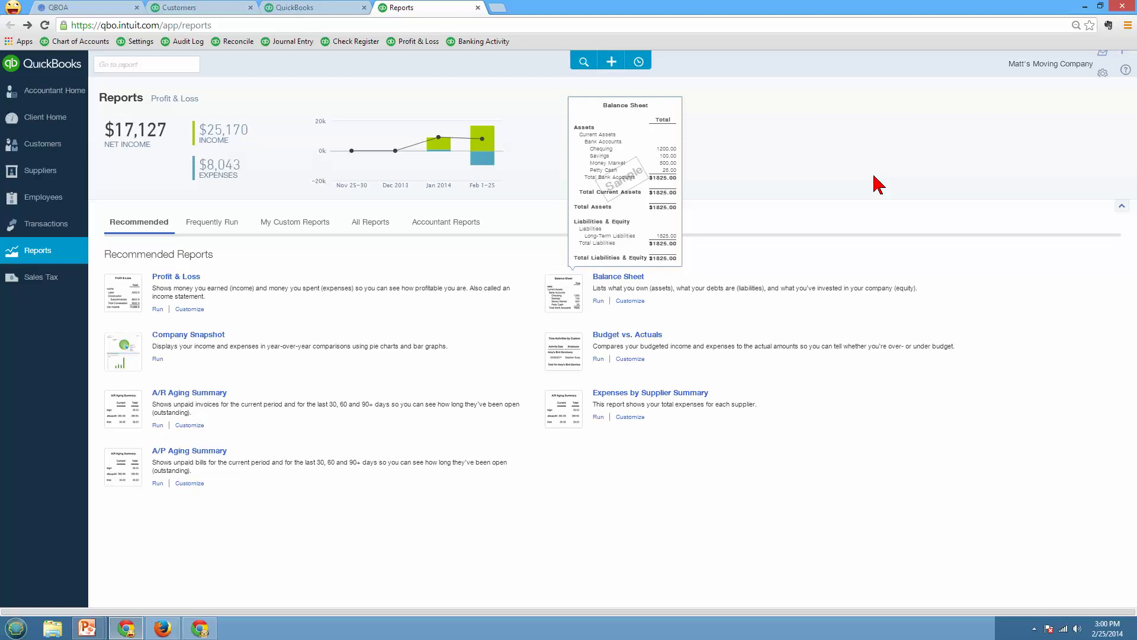
# Step: Check the gear menu, then go to the Chart of Accounts page via its bookmark
pyautogui.click(1100, 76)
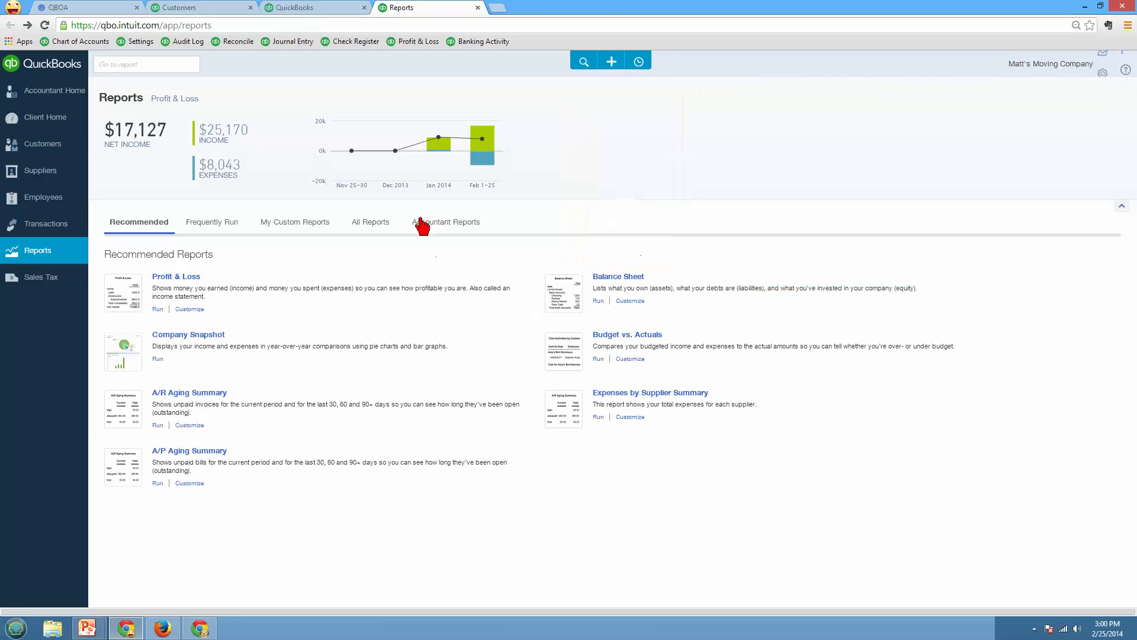
pyautogui.click(80, 43)
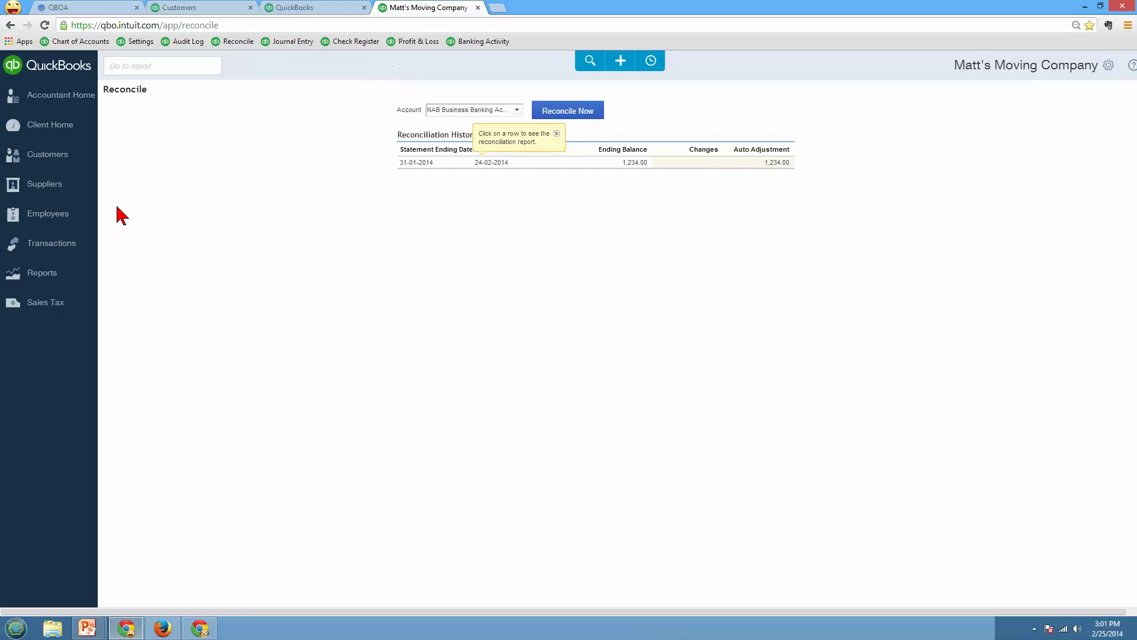
# Step: Go to Transactions > Sales and star the Sales Transactions page as a bookmark
pyautogui.moveTo(47, 245)
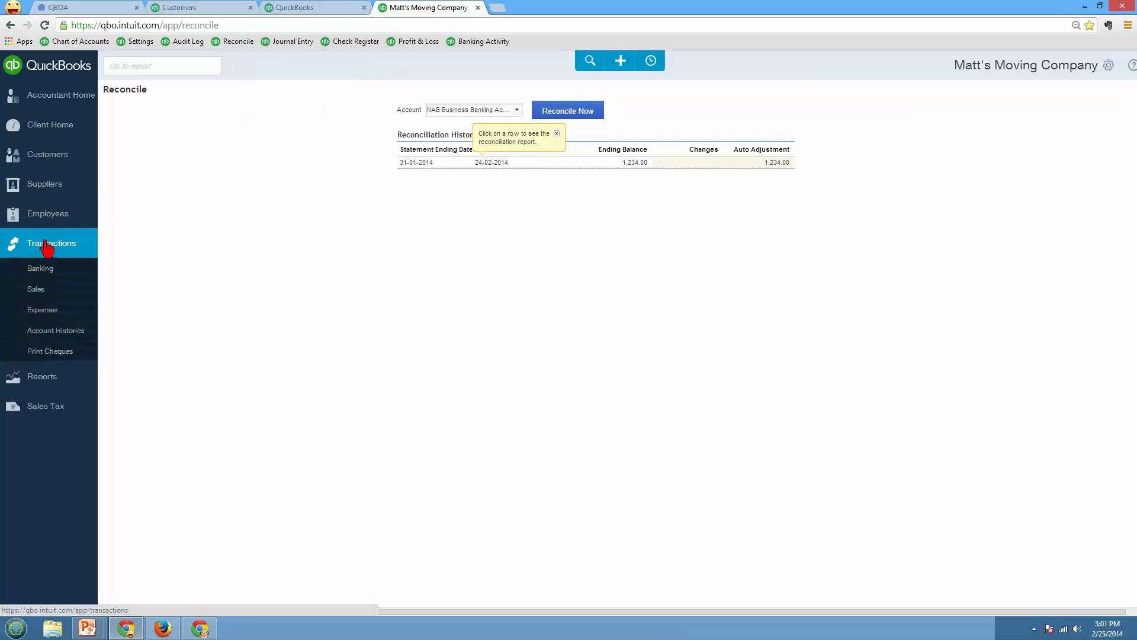
pyautogui.click(47, 292)
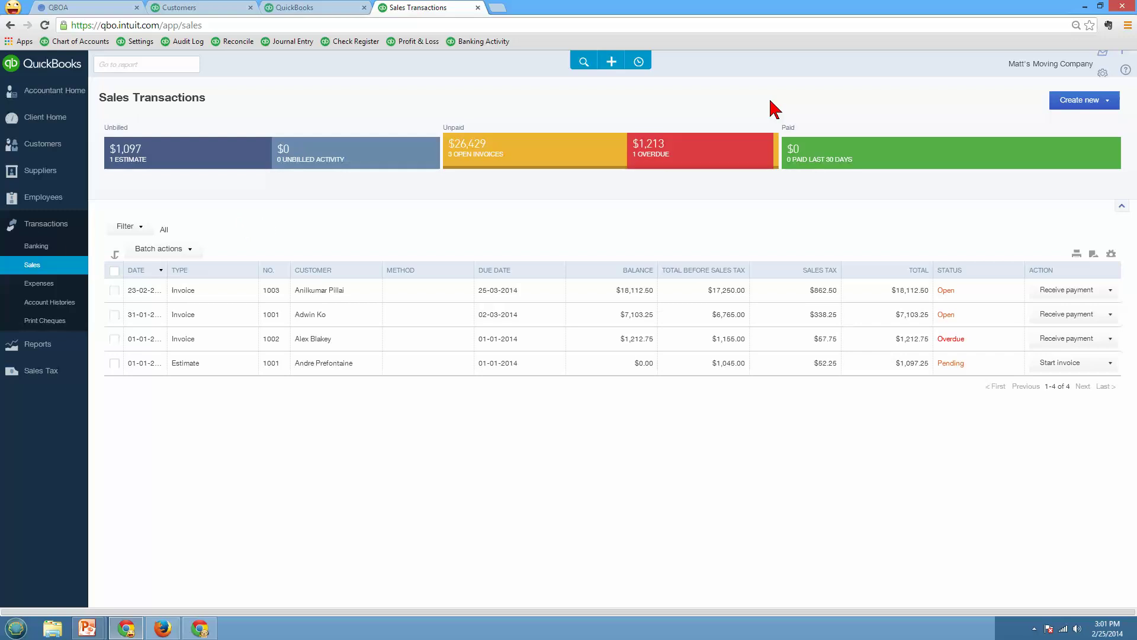
pyautogui.click(1127, 25)
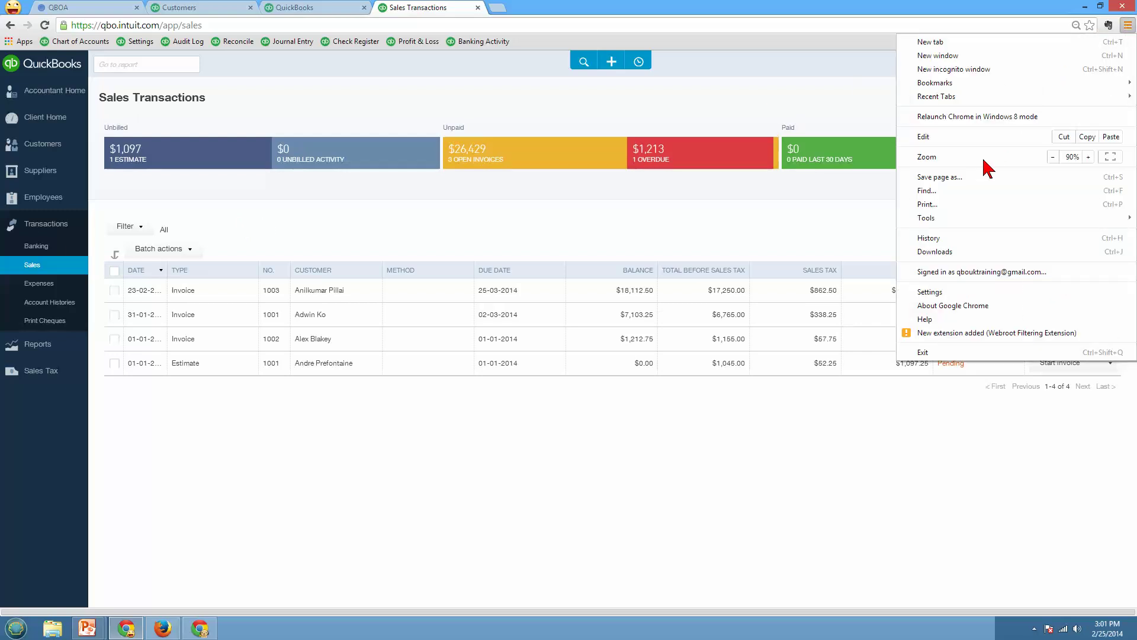
pyautogui.moveTo(971, 92)
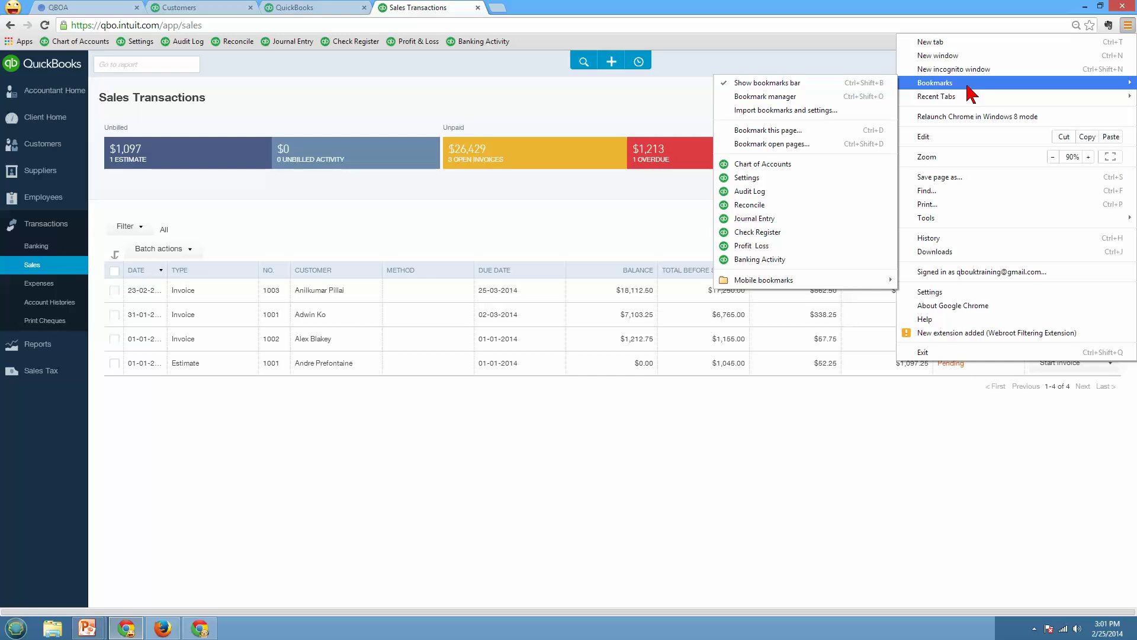
pyautogui.click(1090, 25)
pyautogui.click(1089, 26)
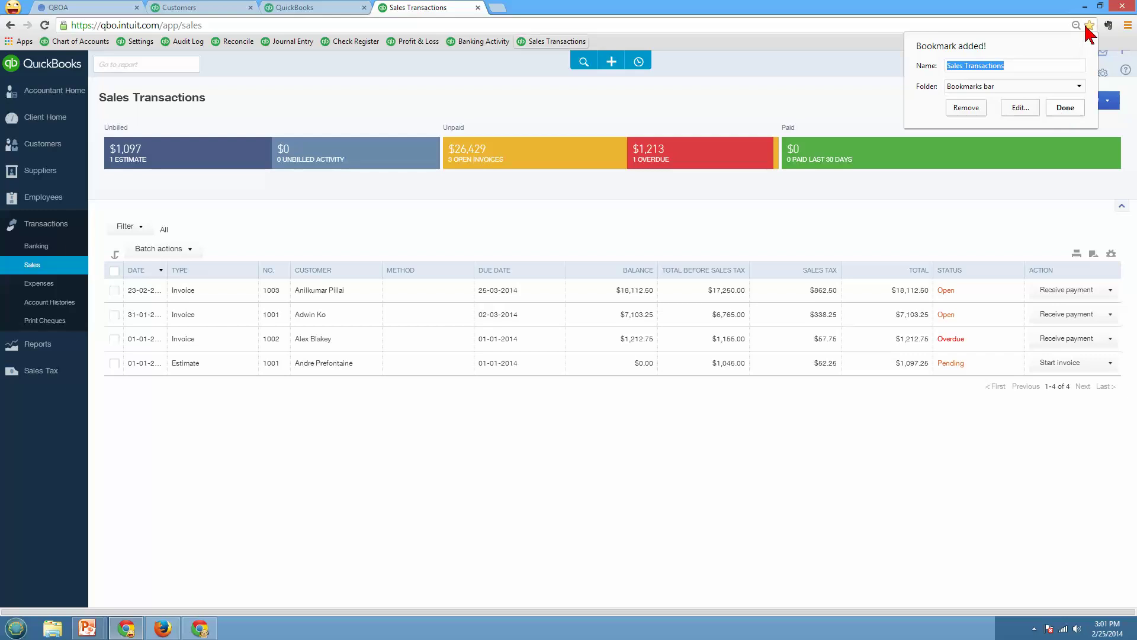
pyautogui.click(1065, 108)
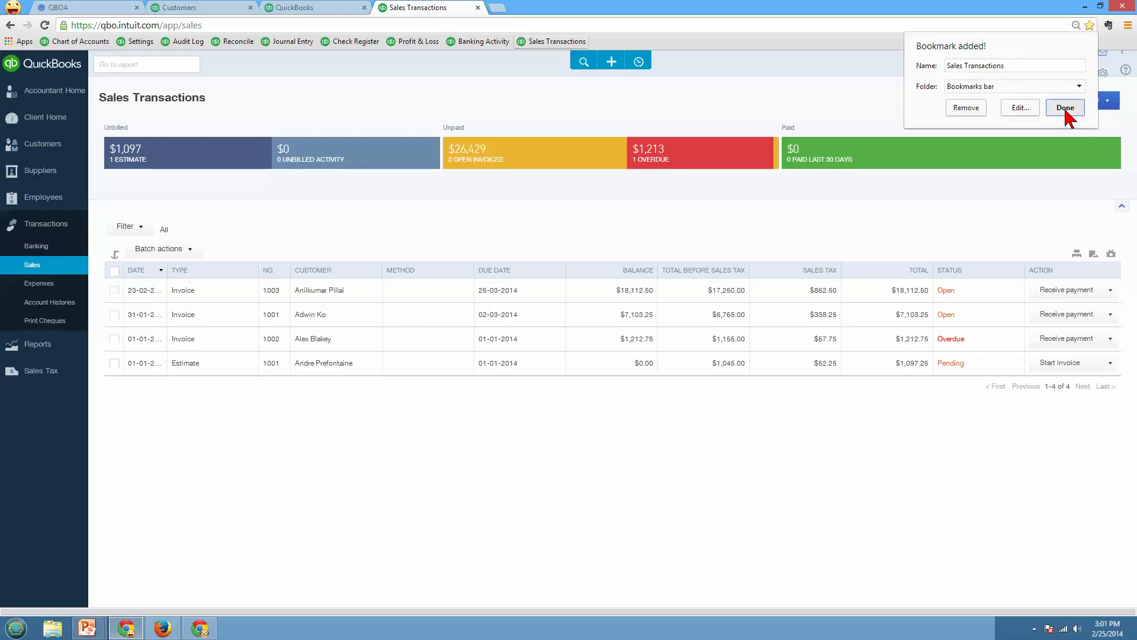
# Step: Turn the Chrome bookmarks bar off and back on from the main menu
pyautogui.click(1127, 29)
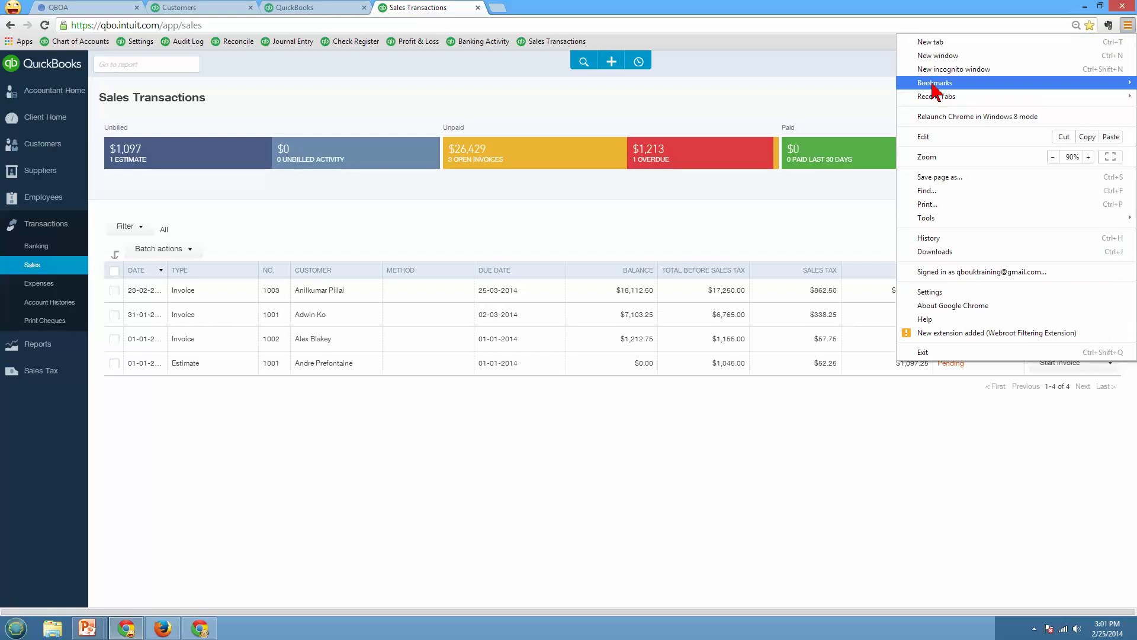
pyautogui.moveTo(933, 87)
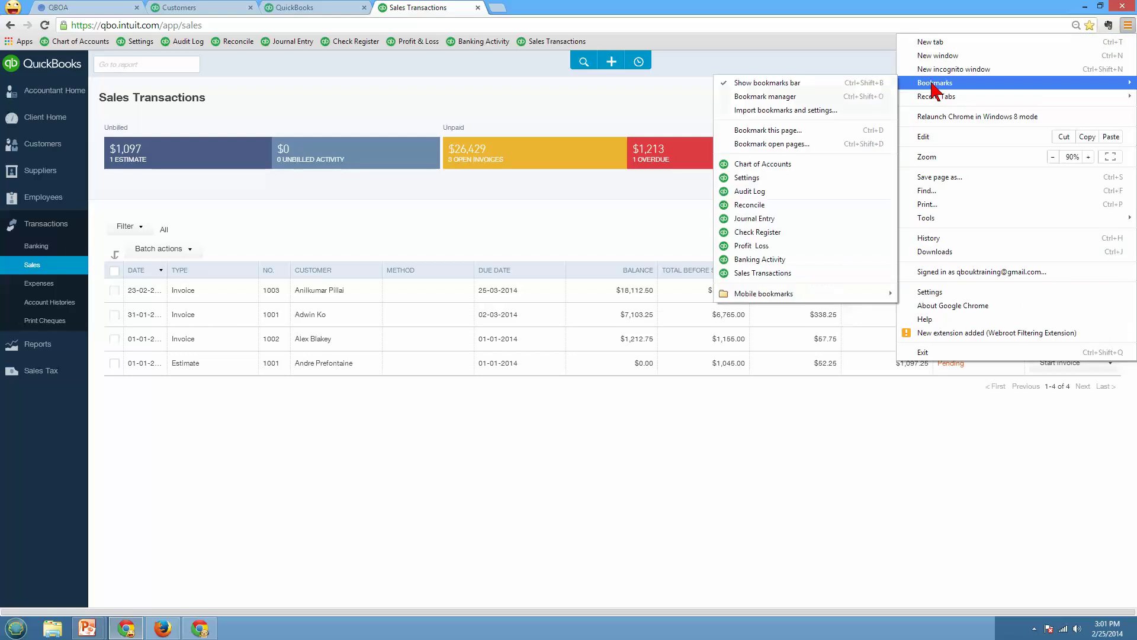
pyautogui.click(750, 83)
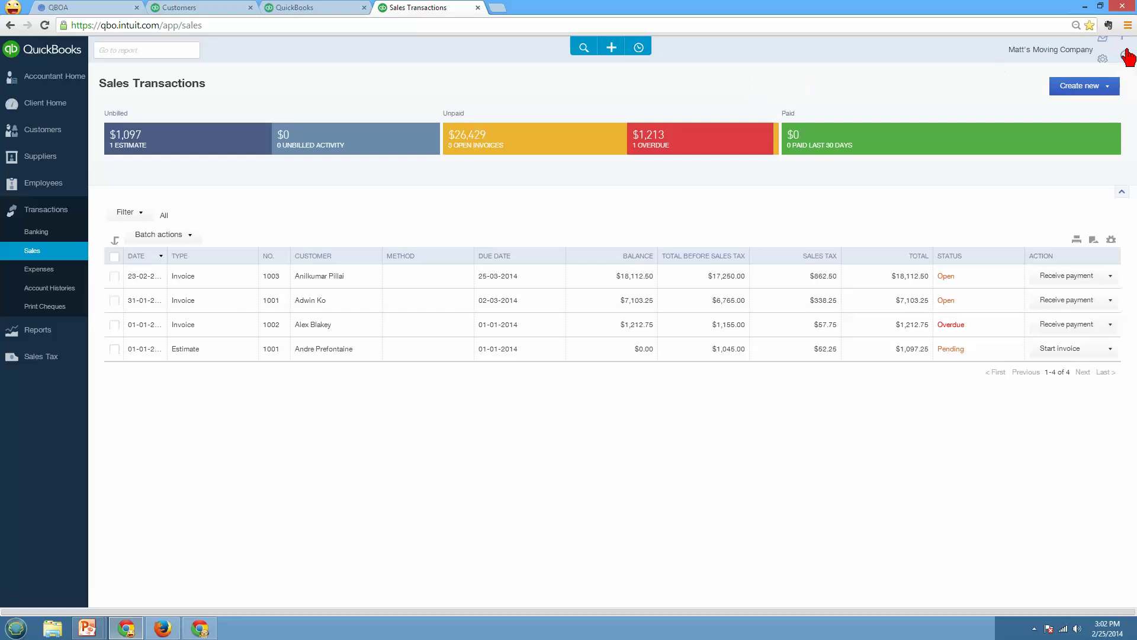
pyautogui.click(1127, 25)
pyautogui.moveTo(983, 89)
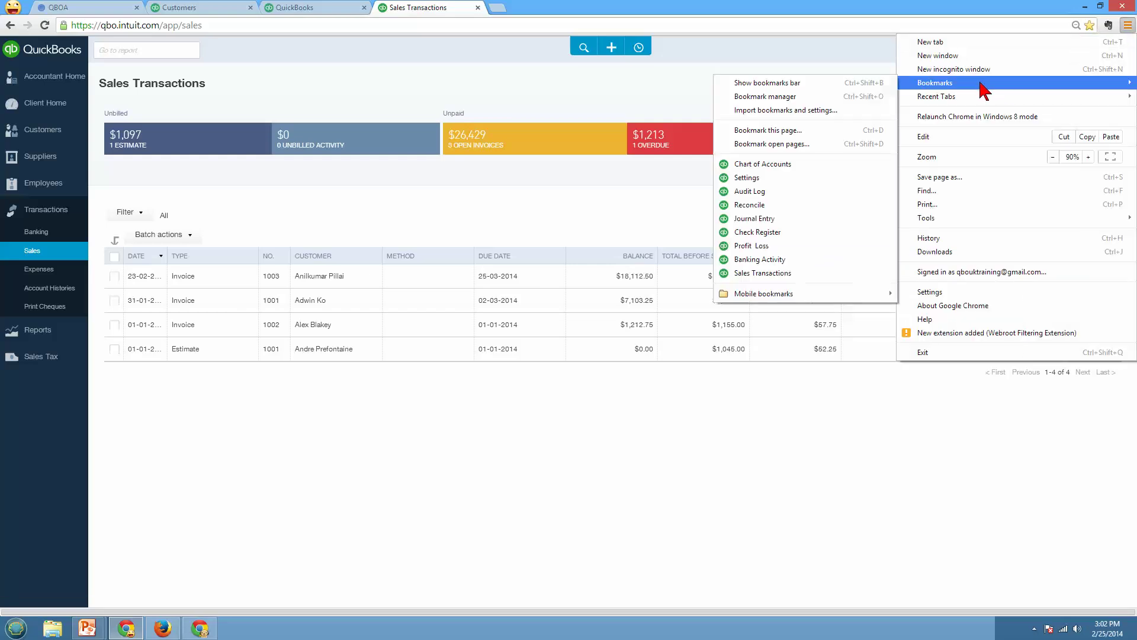
pyautogui.click(844, 83)
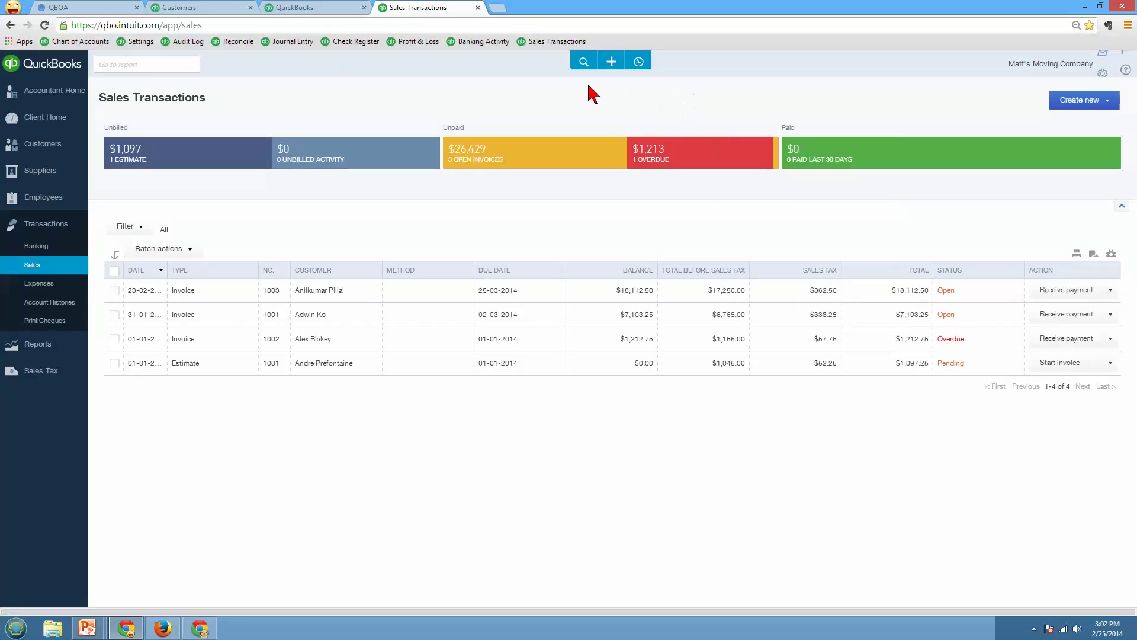
# Step: Close the Sales Transactions tab, reopen it from its bookmark, then bring Firefox forward
pyautogui.click(477, 8)
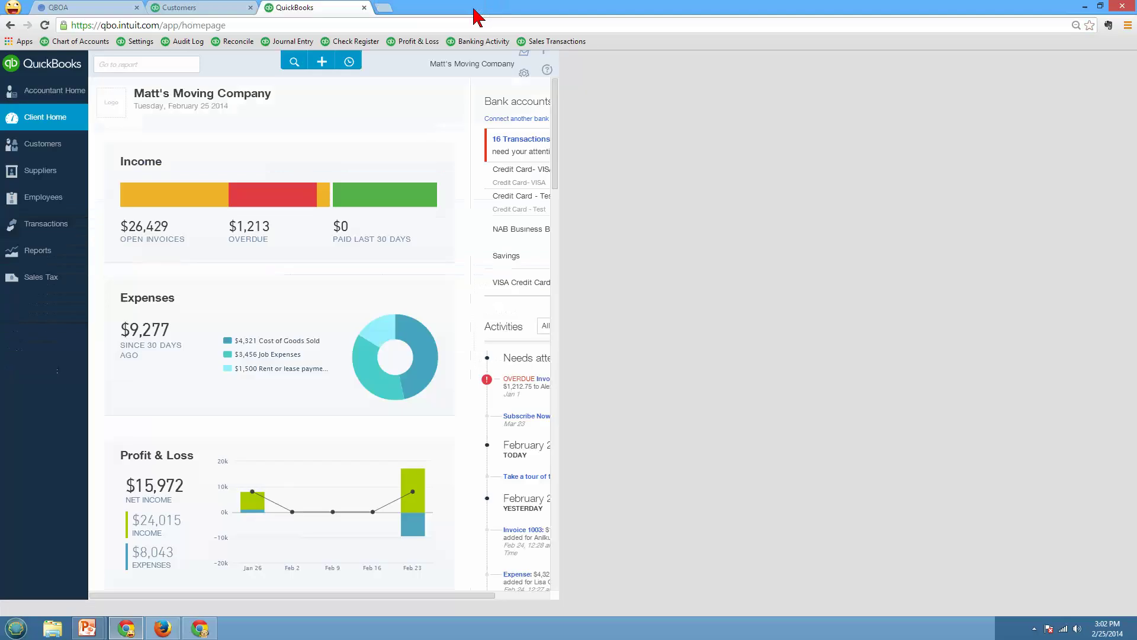
pyautogui.click(539, 42)
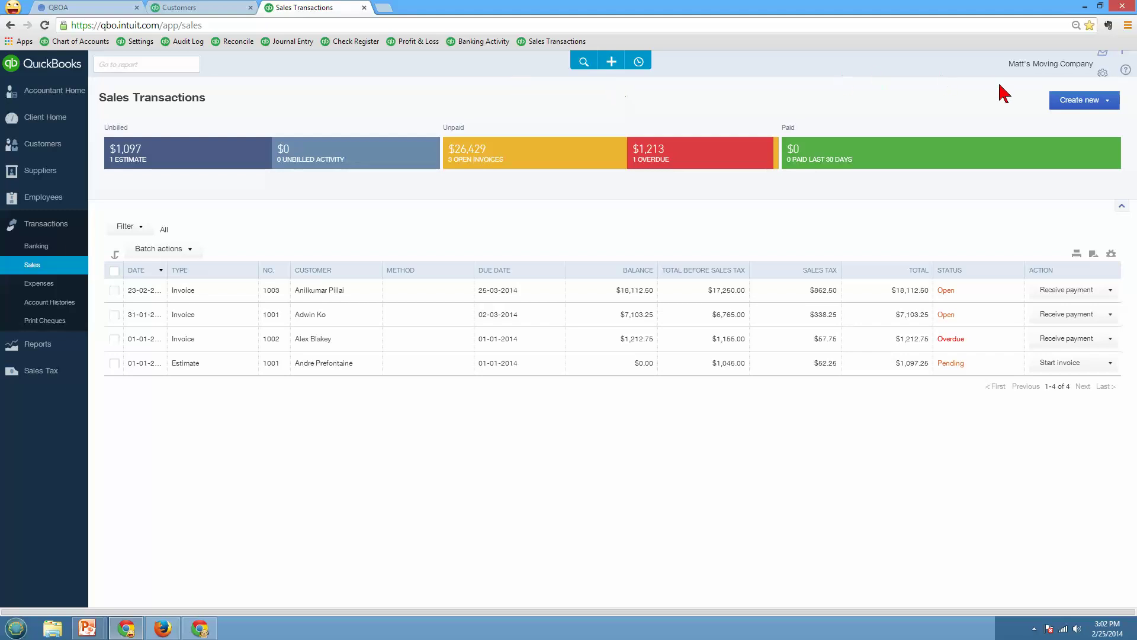
pyautogui.click(163, 630)
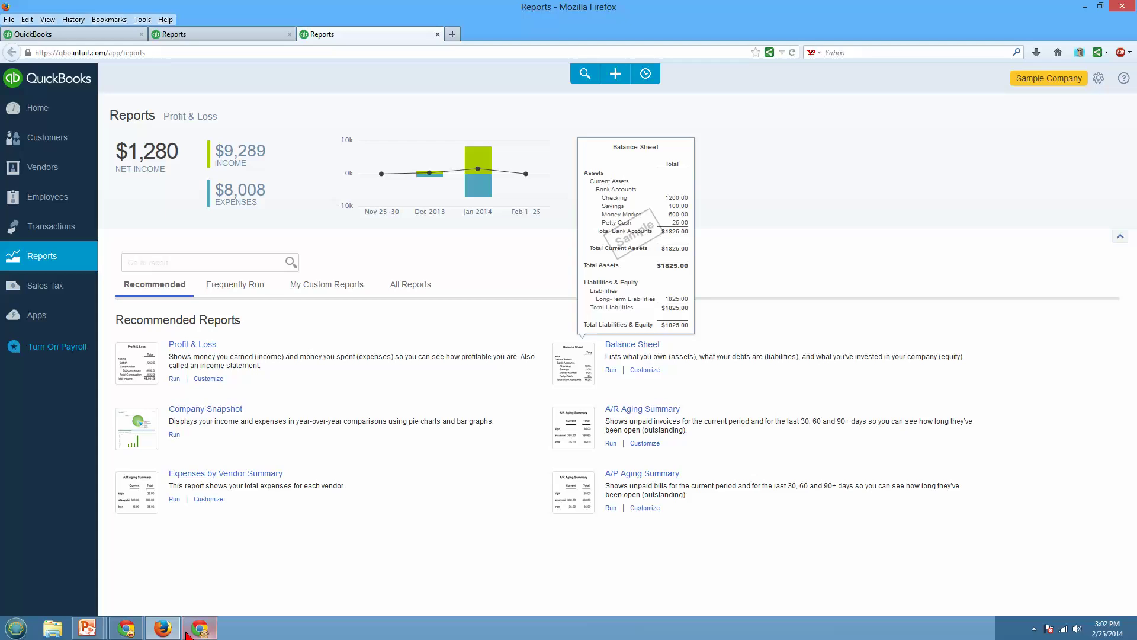
# Step: Switch to the other Chrome profile's window showing the test company's Customers list
pyautogui.click(126, 627)
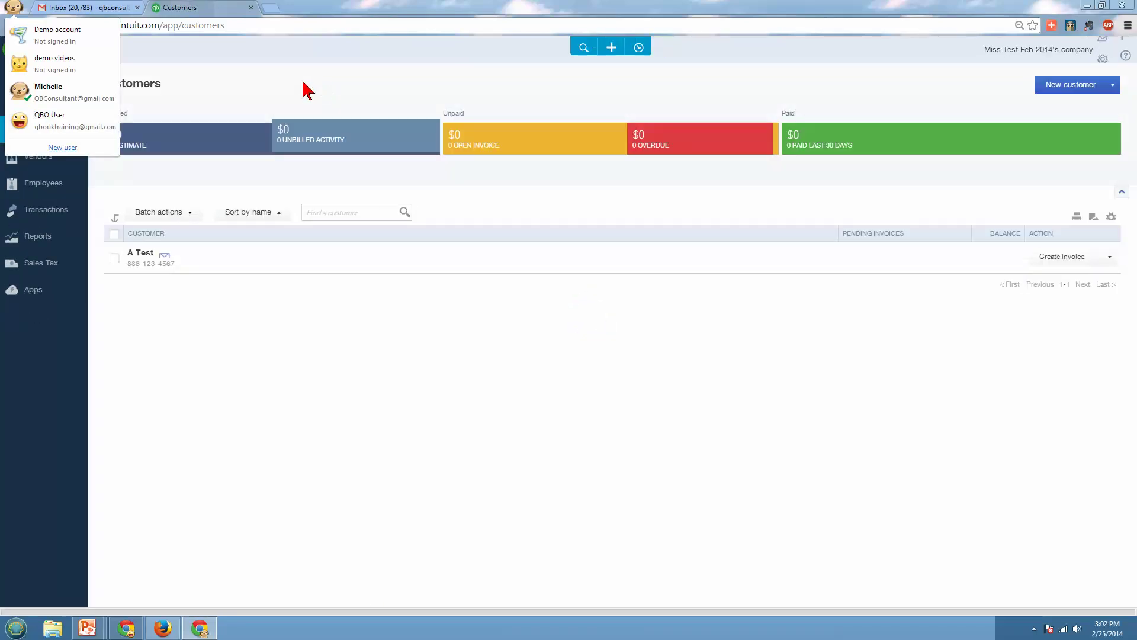
# Step: Dismiss the profile list and bring the QBO User Chrome window back to the front
pyautogui.click(305, 83)
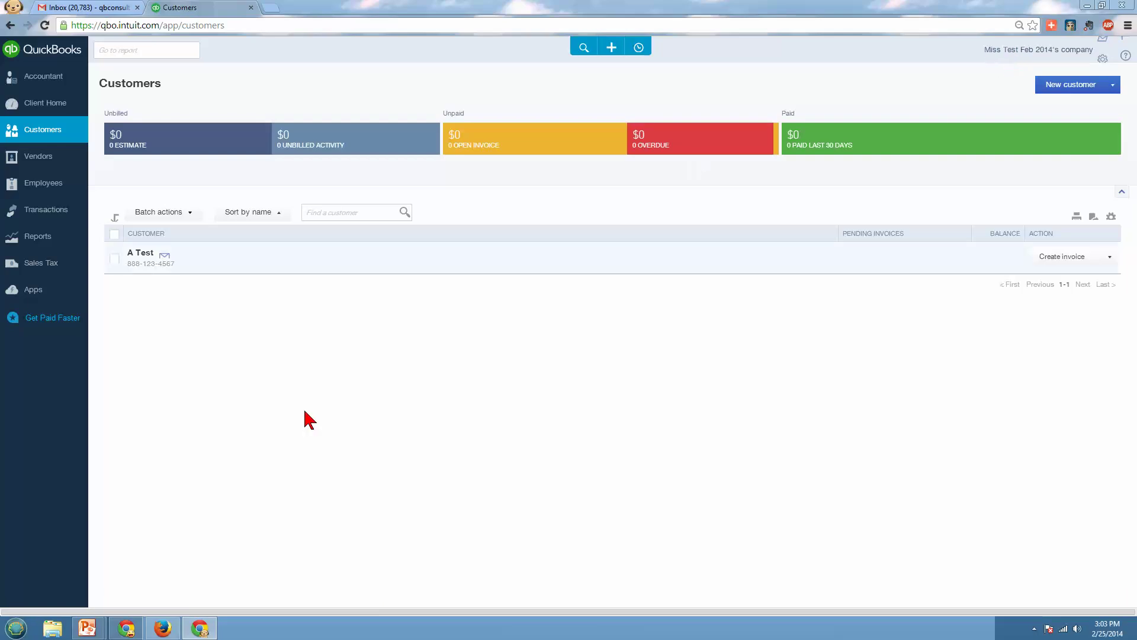
pyautogui.click(126, 627)
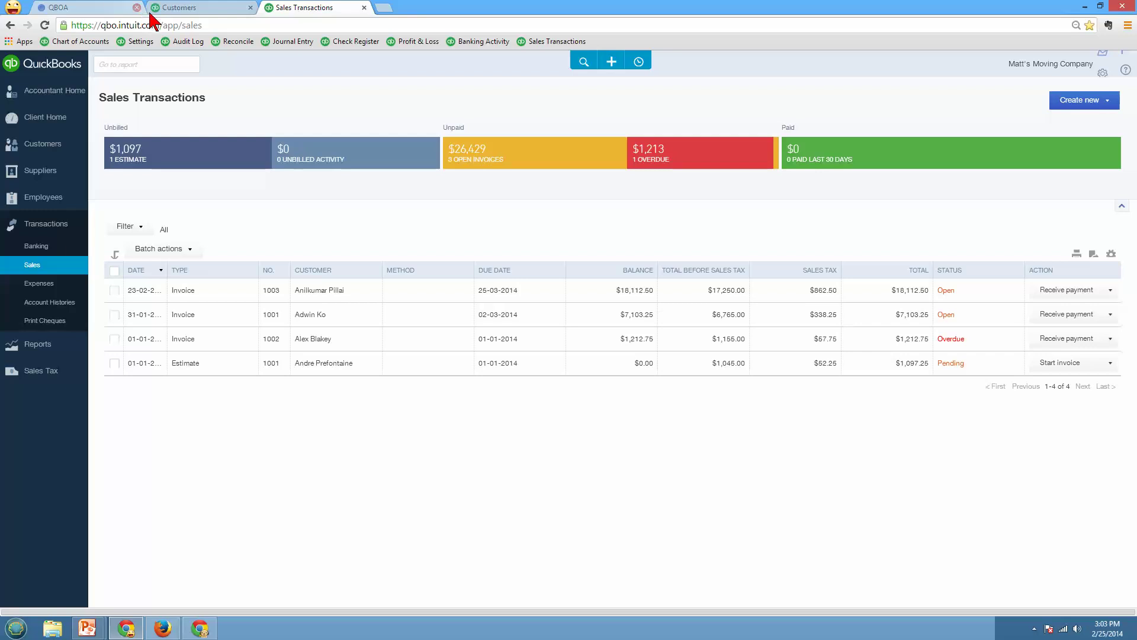
# Step: Open Kitchener Moving Company's Accountant Home from the QBOA client list
pyautogui.click(67, 8)
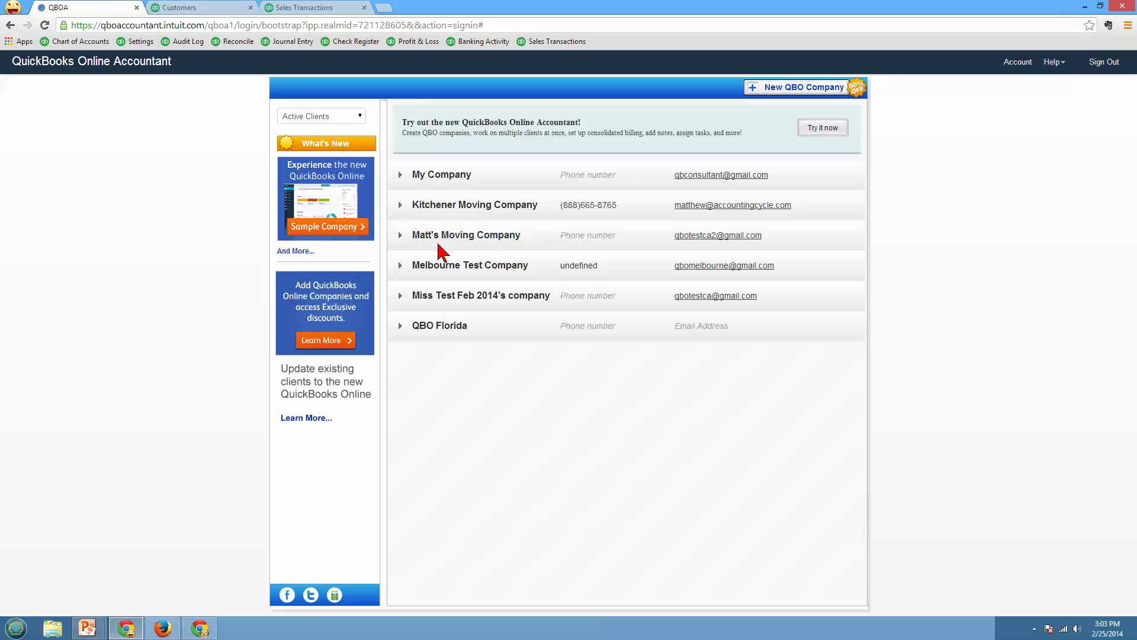
pyautogui.click(443, 205)
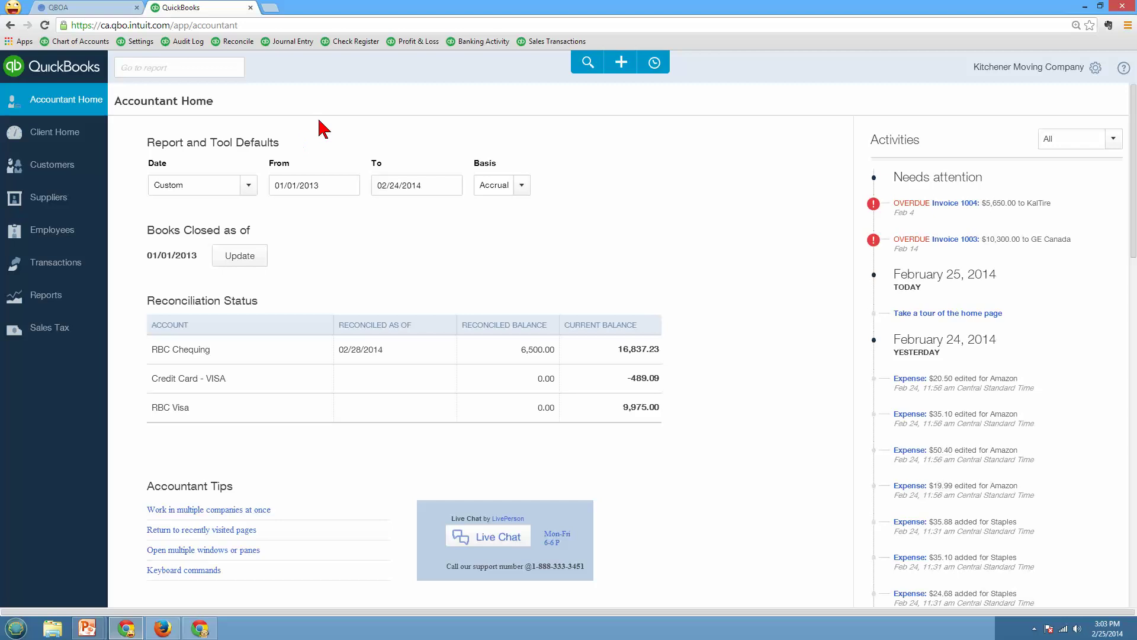
# Step: Use the bookmarks to view Profit & Loss, Sales Transactions, then the Credit Card - VISA register
pyautogui.click(398, 43)
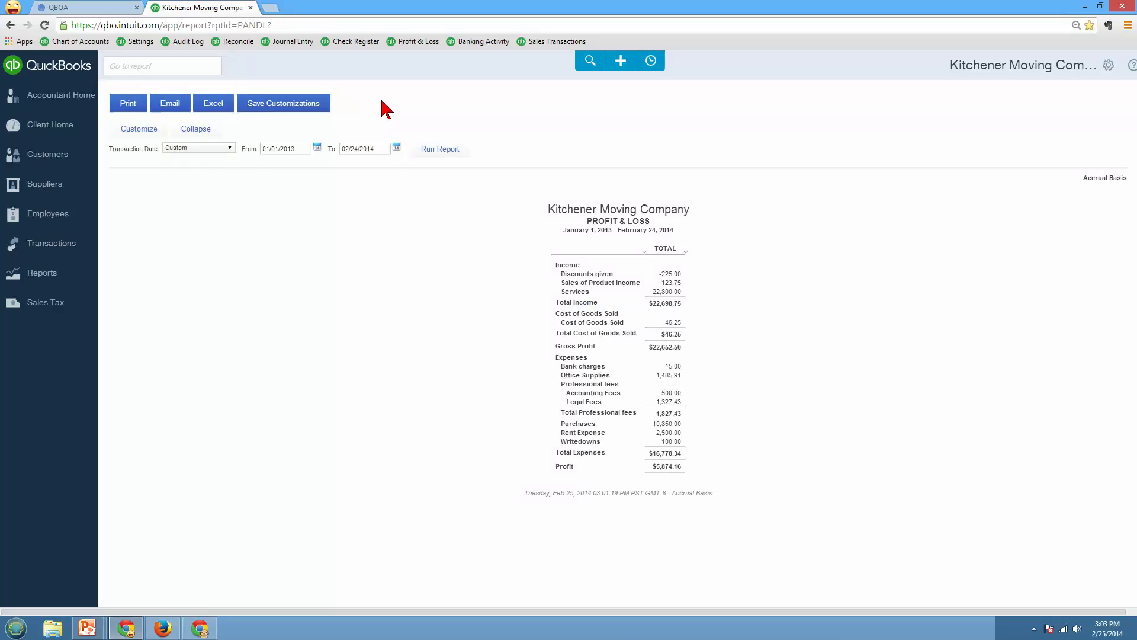
pyautogui.click(540, 43)
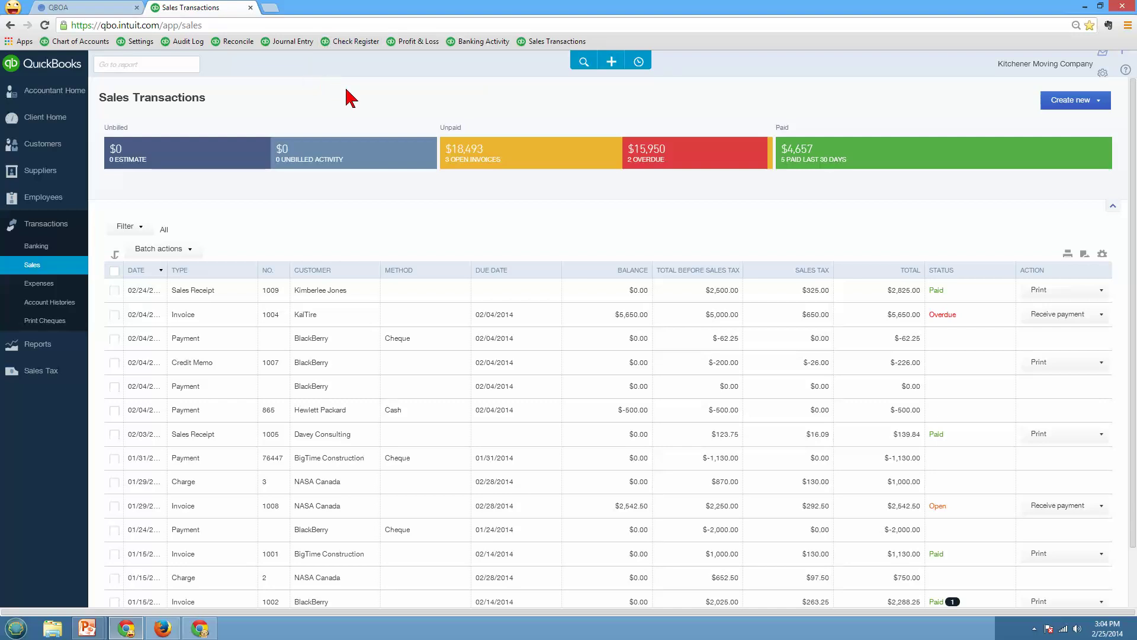
pyautogui.click(350, 42)
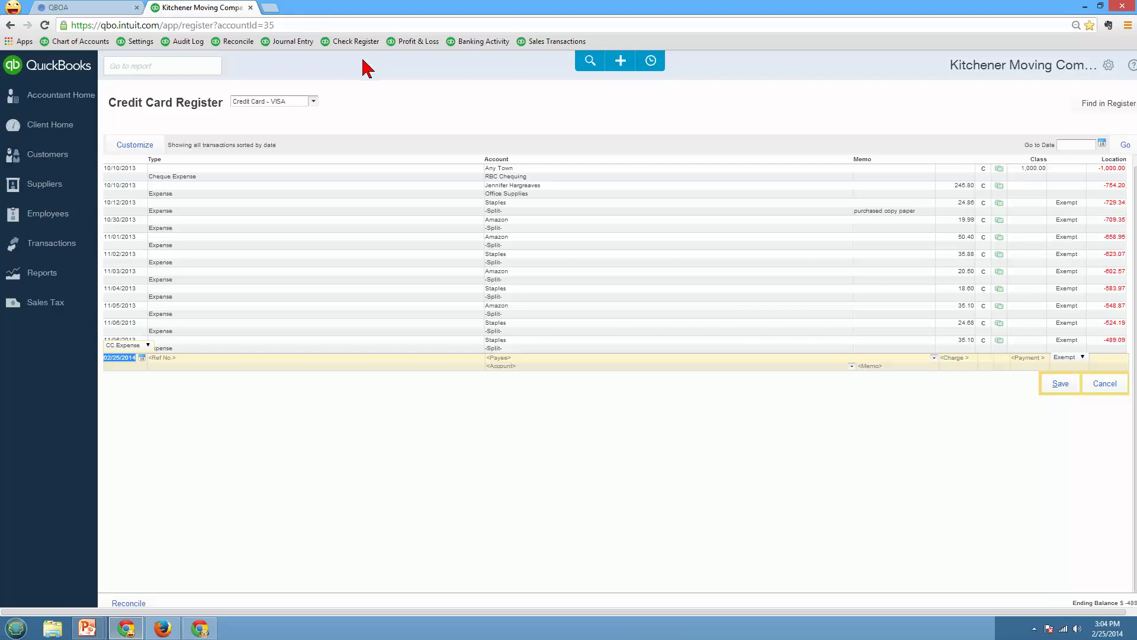
# Step: Launch a new Chrome window for the other user profile from the profile menu
pyautogui.click(11, 11)
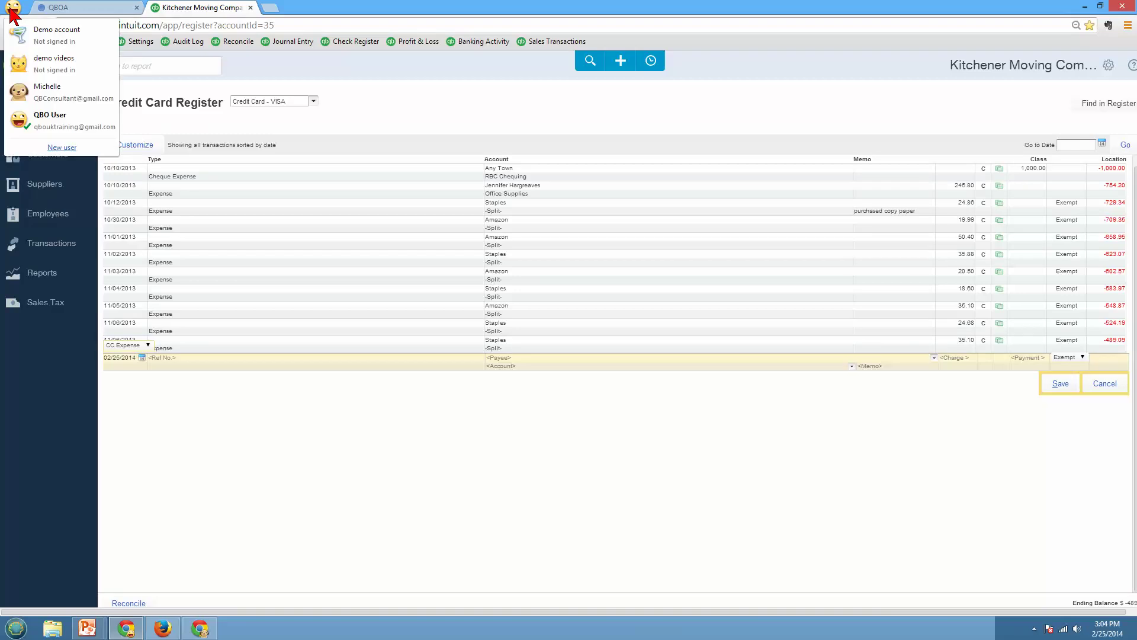
pyautogui.click(340, 78)
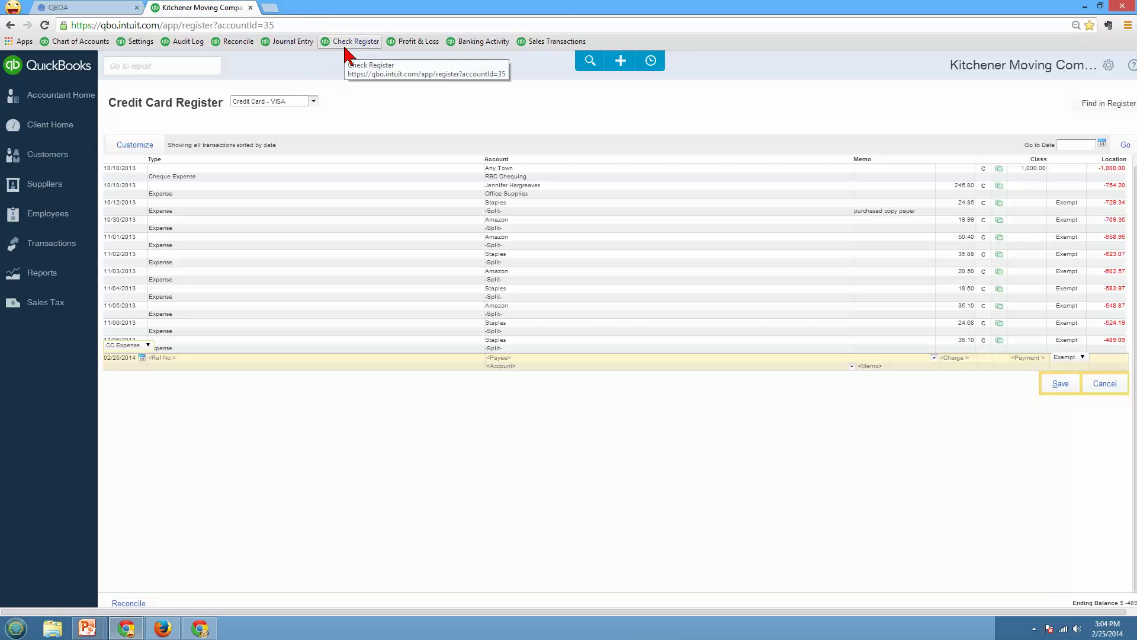
pyautogui.click(13, 8)
pyautogui.moveTo(65, 122)
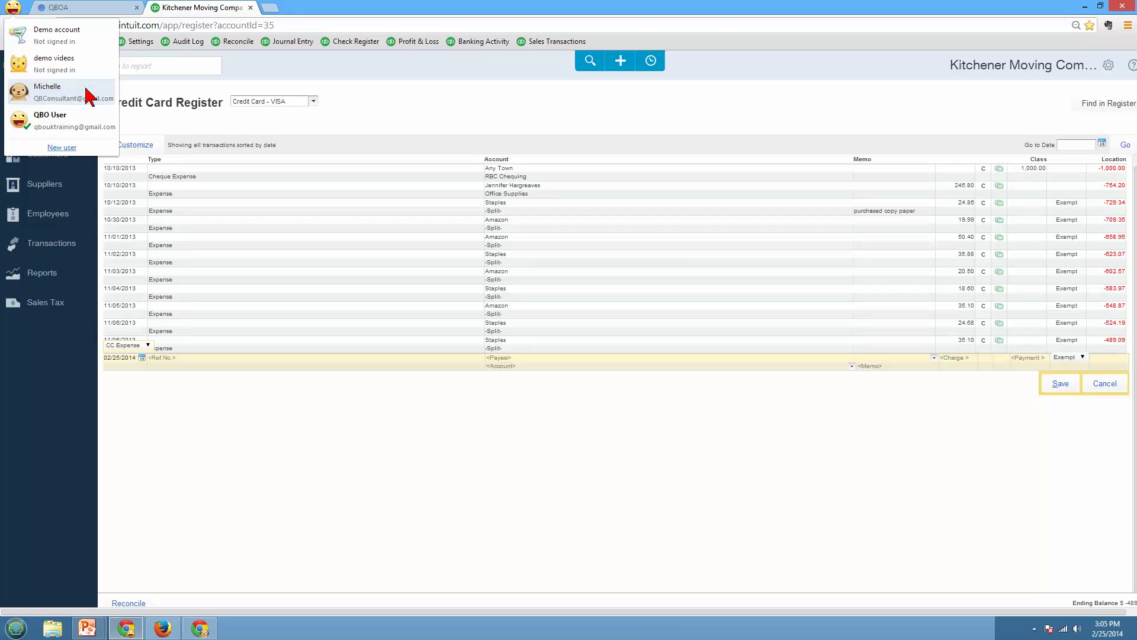
pyautogui.click(54, 93)
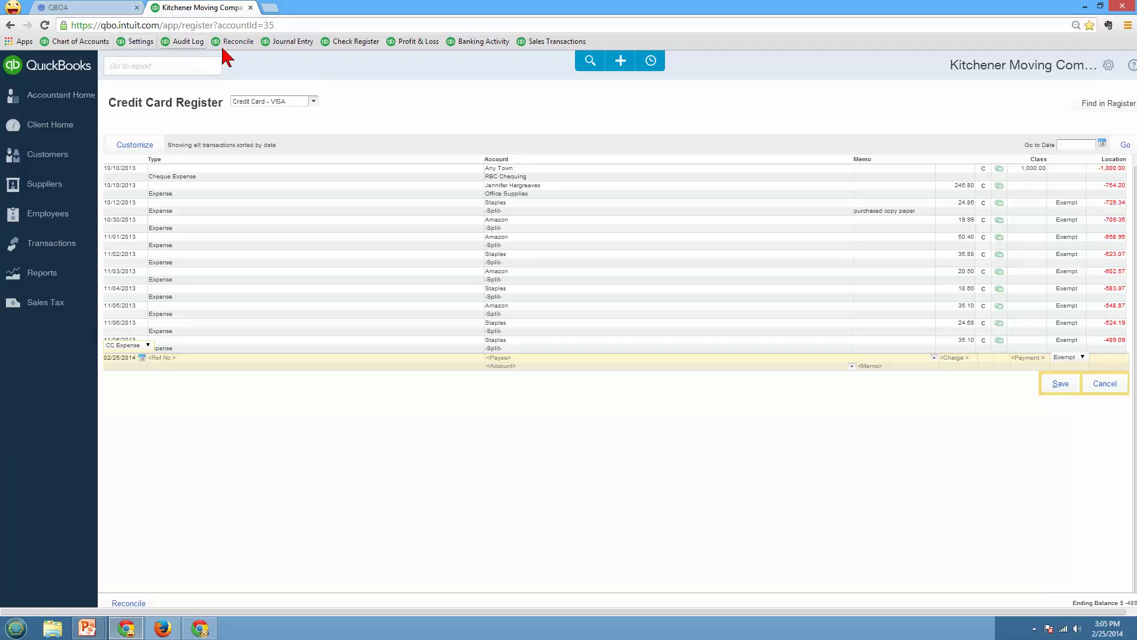